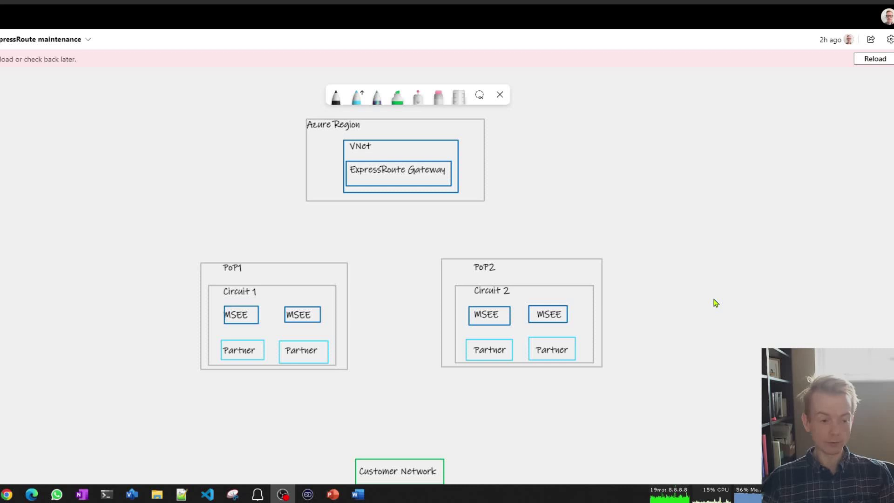
# Switch from Whiteboard to the browser's ExpressRoute FAQ answer on circuit maintenance impact
pyautogui.hotkey('alt', 'Tab')
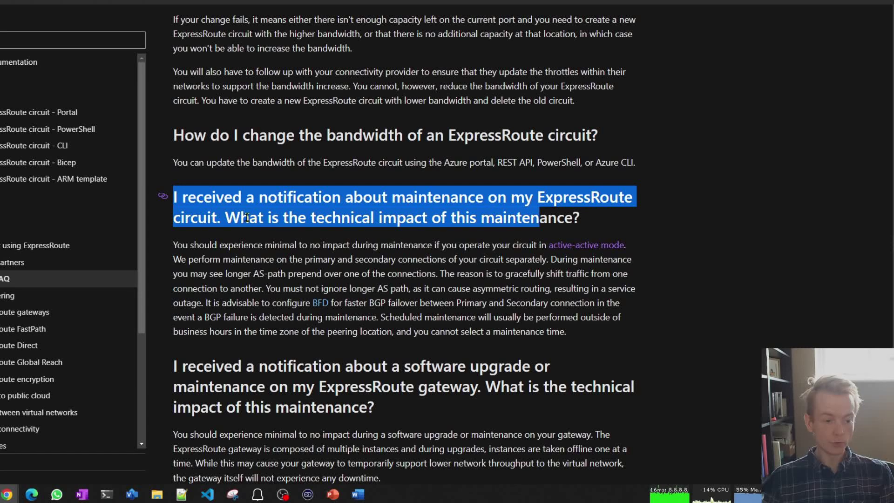
# Highlight the BGP failover phrase in the FAQ's maintenance answer
pyautogui.moveTo(210, 244); pyautogui.dragTo(441, 259)
pyautogui.click(440, 284)
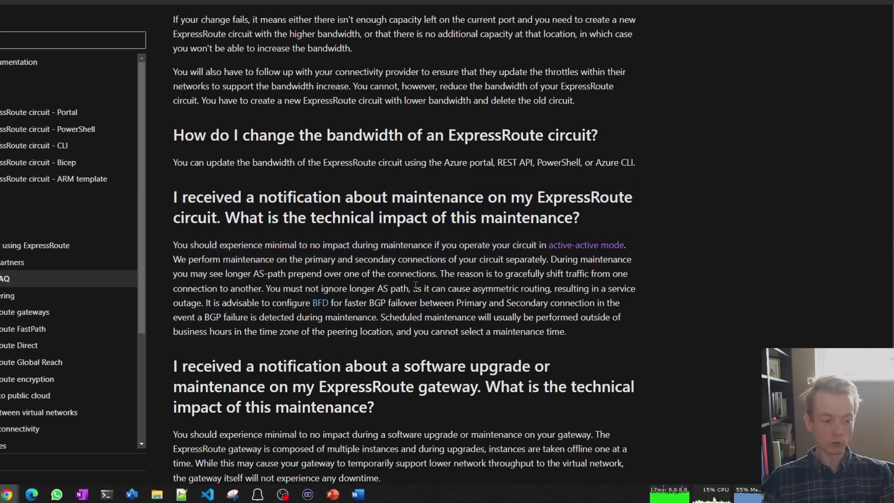
pyautogui.moveTo(291, 289); pyautogui.dragTo(433, 303)
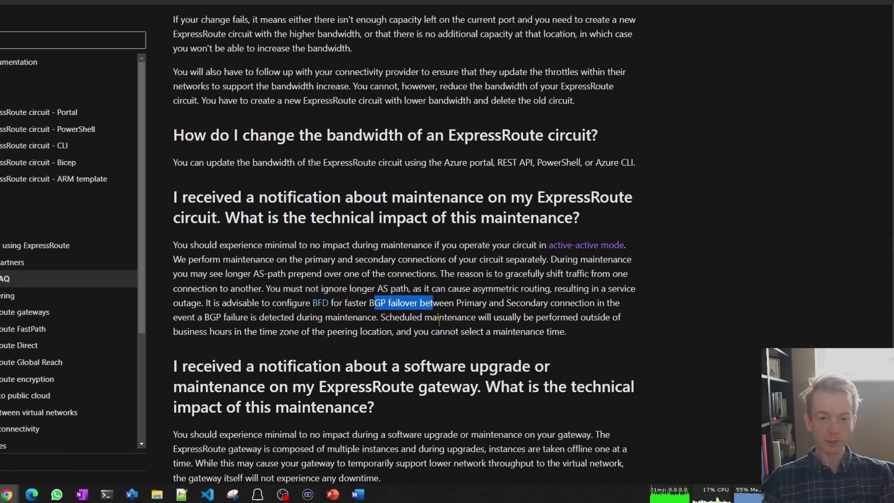
# Scroll the disaster-recovery documentation page, then return to the Whiteboard diagram
pyautogui.hotkey('alt', 'Tab')
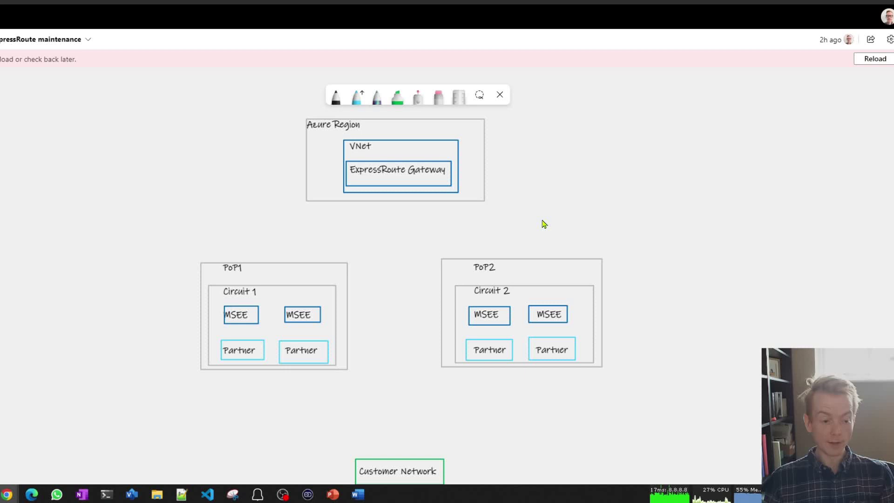
pyautogui.hotkey('alt', 'Tab')
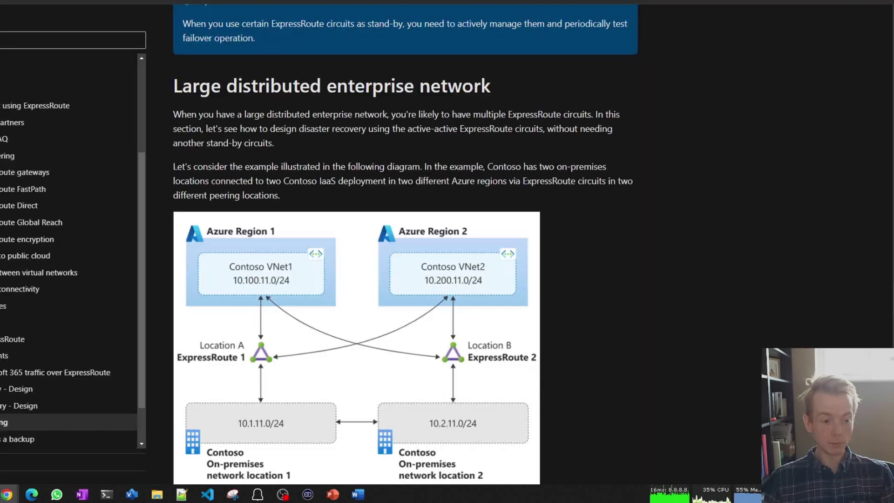
pyautogui.scroll(-2, 377, 179)
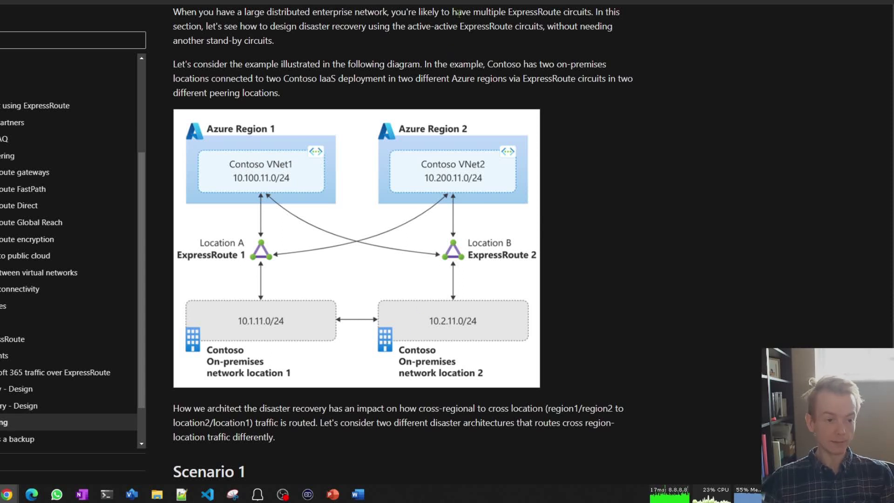
pyautogui.hotkey('alt', 'Tab')
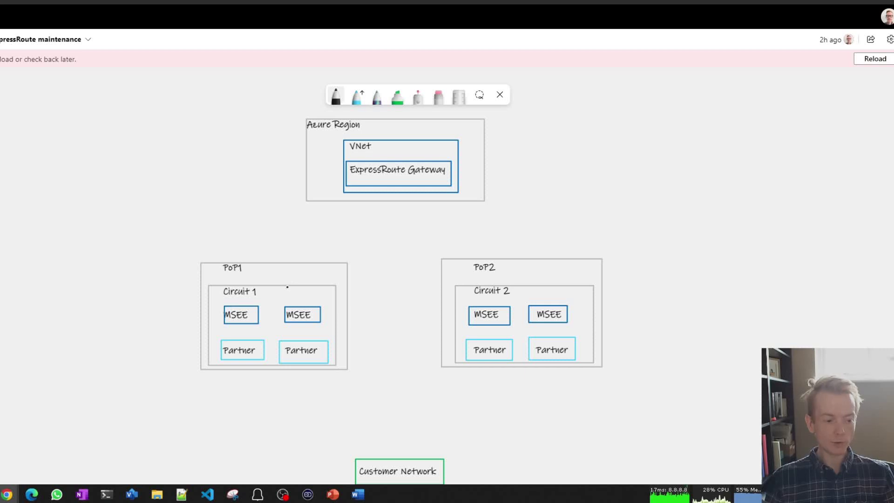
# Draw a black line from Circuit 1 to the ExpressRoute Gateway and close the o in 'PoP1'
pyautogui.moveTo(284, 285); pyautogui.dragTo(394, 187)
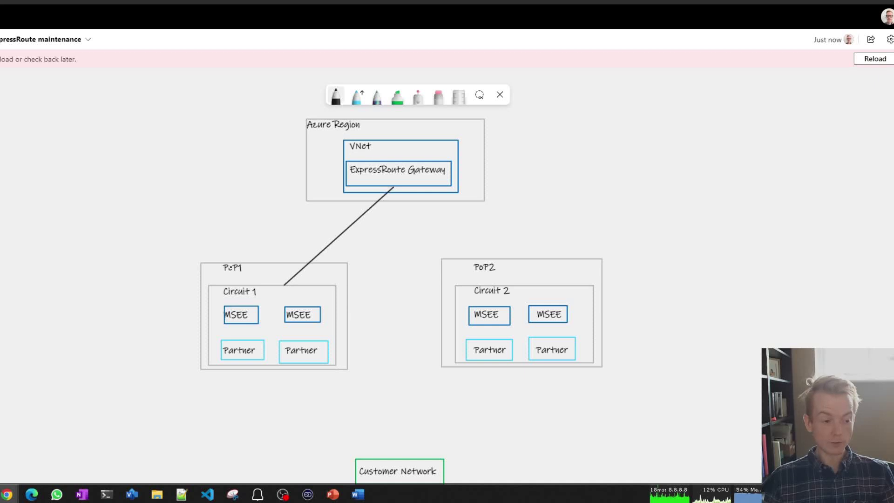
pyautogui.moveTo(230, 267); pyautogui.dragTo(233, 267)
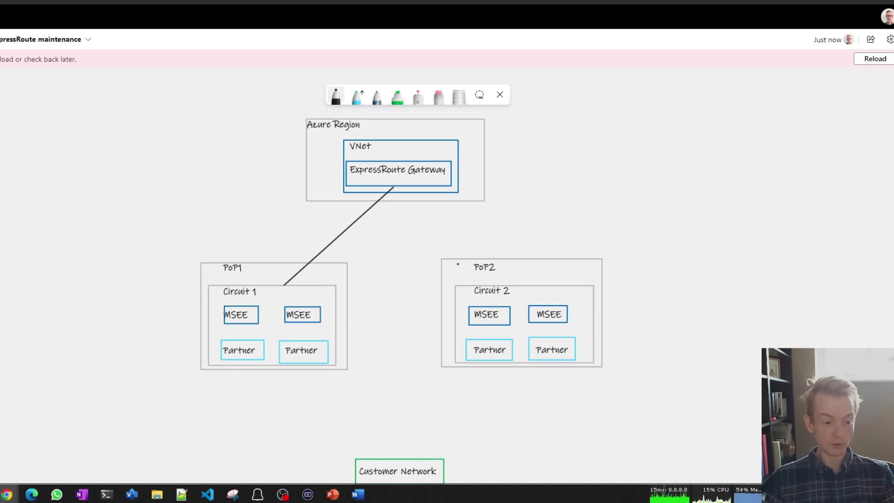
# Add a 'London' text label above the PoP1 box
pyautogui.rightClick(211, 244)
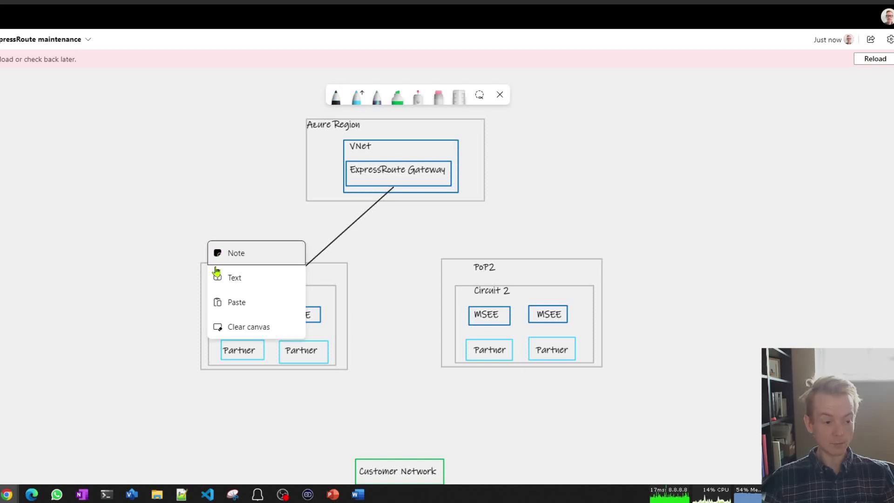
pyautogui.click(216, 271)
pyautogui.write('London')
pyautogui.moveTo(223, 261); pyautogui.dragTo(224, 252)
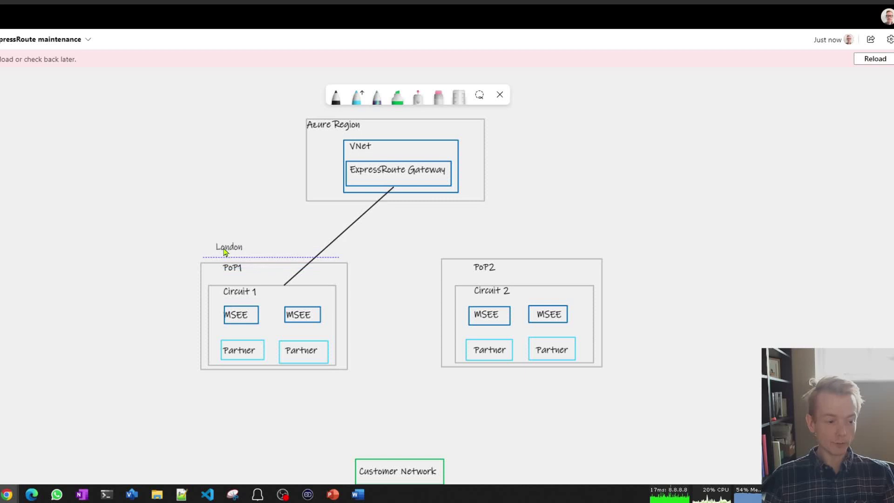
# Add a 'London2' text label above the PoP2 box
pyautogui.rightClick(493, 242)
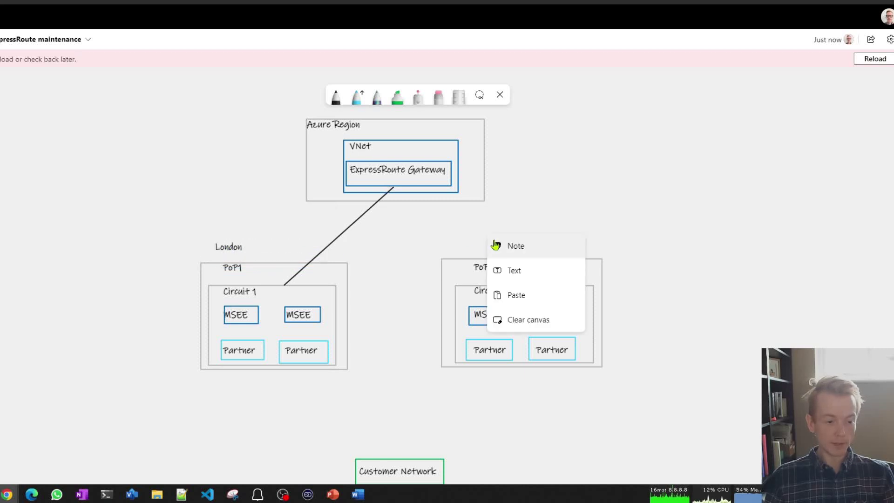
pyautogui.click(518, 270)
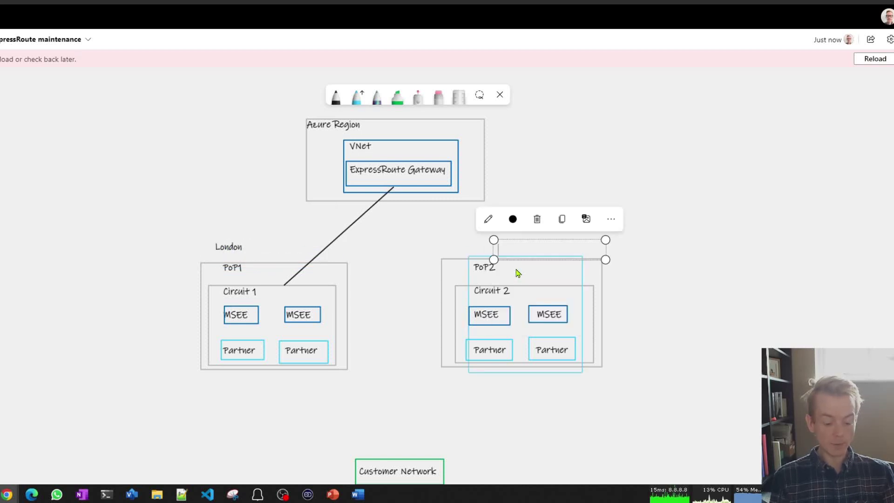
pyautogui.write('London2')
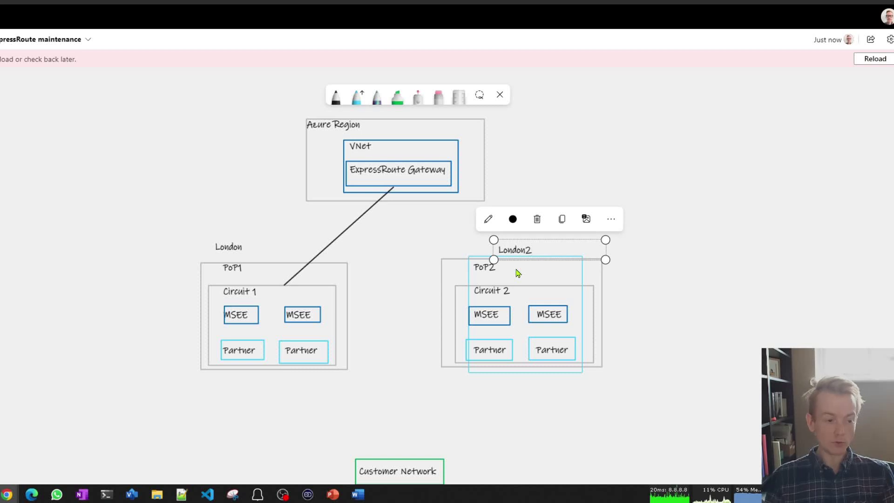
pyautogui.click(673, 330)
pyautogui.moveTo(528, 255); pyautogui.dragTo(538, 252)
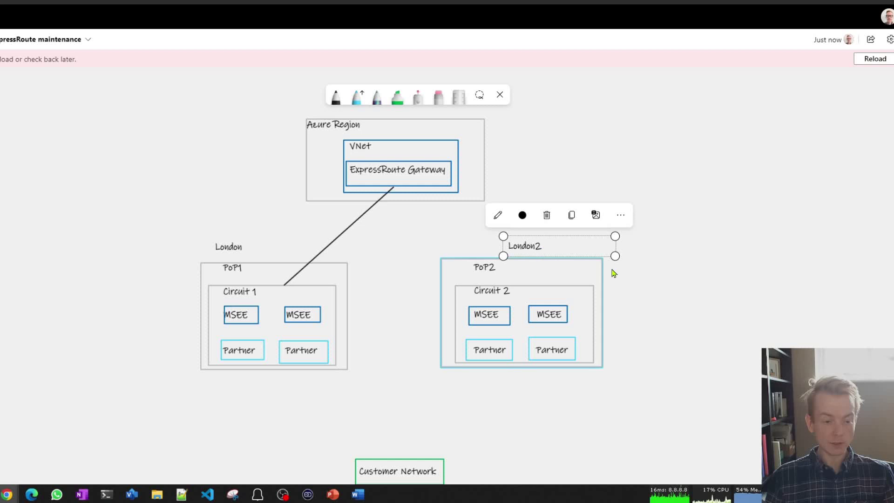
pyautogui.click(686, 302)
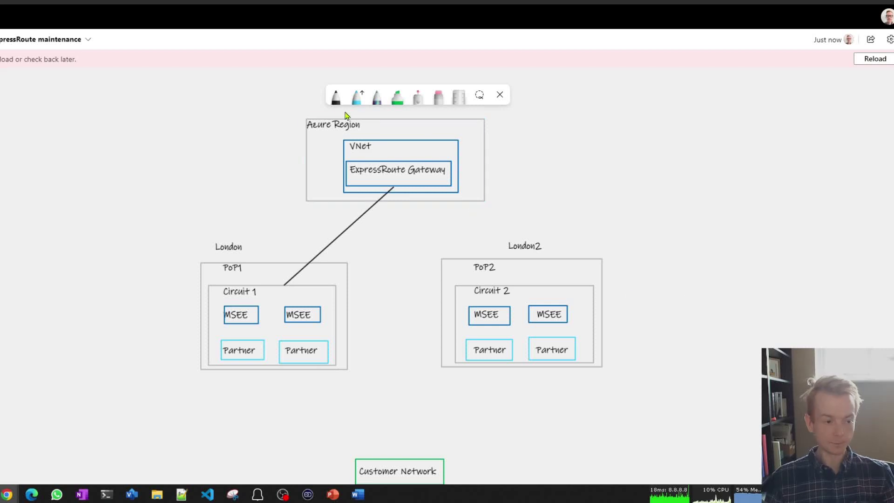
# In black ink, draw a line from the gateway to Circuit 2 and a bracket beside PoP2
pyautogui.click(337, 99)
pyautogui.moveTo(394, 187); pyautogui.dragTo(532, 285)
pyautogui.moveTo(605, 255); pyautogui.dragTo(617, 366)
# In purple, draw a triangle beside PoP2 and two lines from each PoP to Customer Network
pyautogui.click(336, 98)
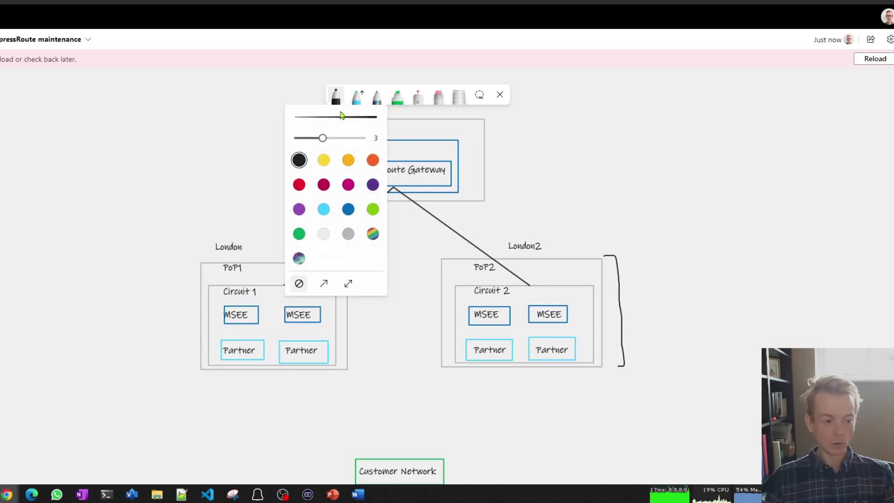
pyautogui.click(302, 208)
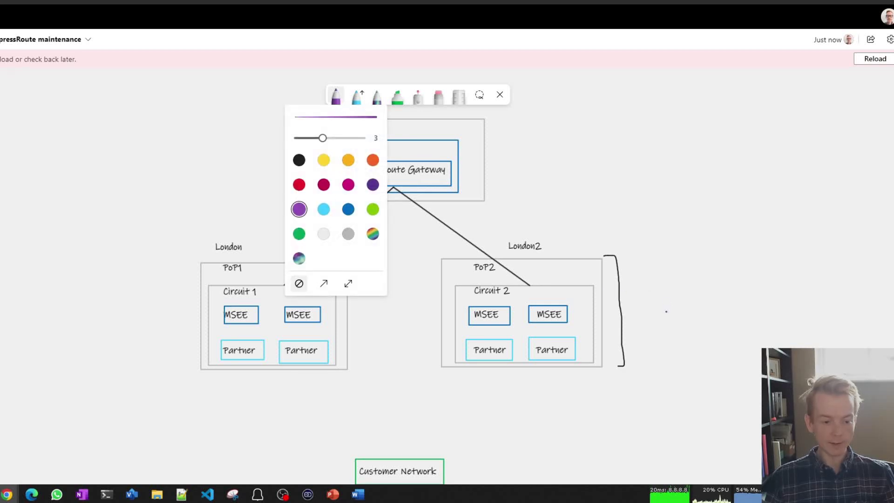
pyautogui.moveTo(662, 315)
pyautogui.mouseDown()
pyautogui.moveTo(674, 294)
pyautogui.moveTo(692, 316)
pyautogui.moveTo(678, 290)
pyautogui.moveTo(663, 313)
pyautogui.moveTo(692, 316)
pyautogui.mouseUp()
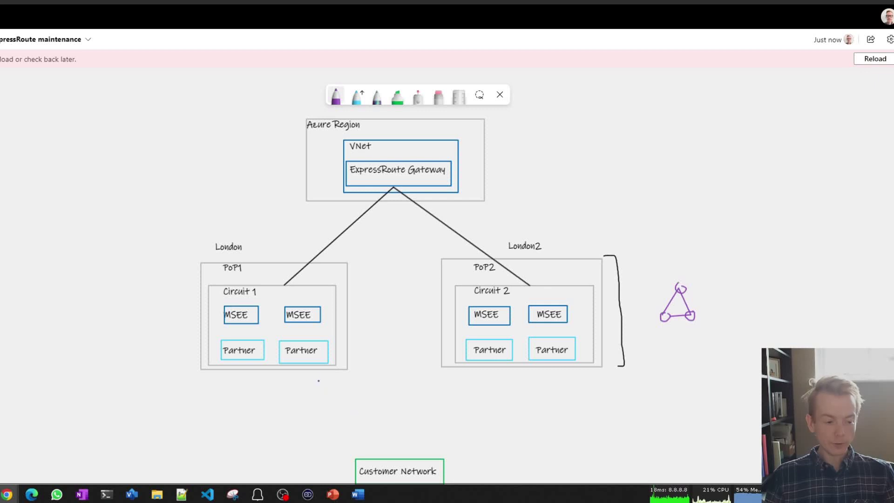
pyautogui.moveTo(312, 372); pyautogui.dragTo(359, 462)
pyautogui.moveTo(498, 367); pyautogui.dragTo(423, 459)
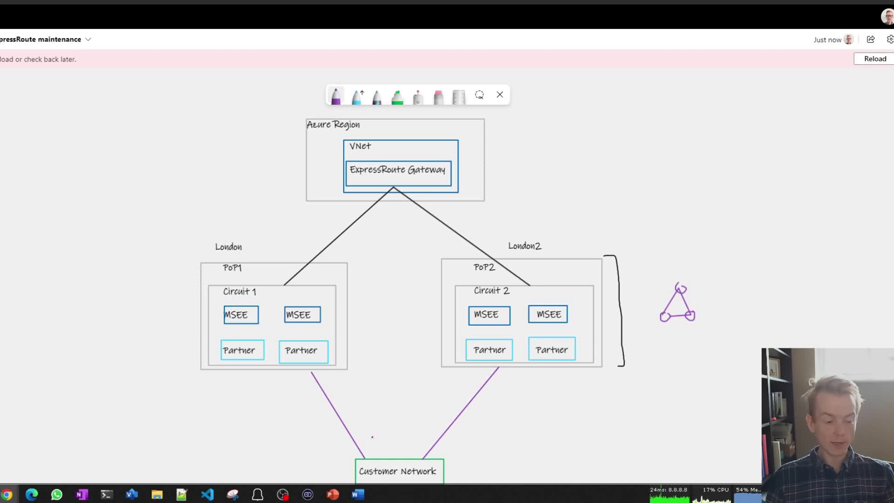
pyautogui.moveTo(256, 372); pyautogui.dragTo(365, 458)
pyautogui.moveTo(540, 368); pyautogui.dragTo(423, 459)
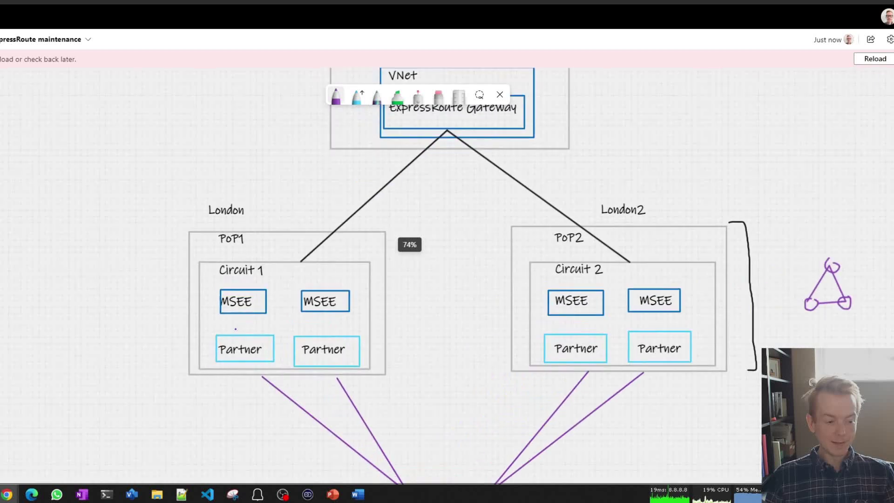
pyautogui.scroll(5, 235, 328)
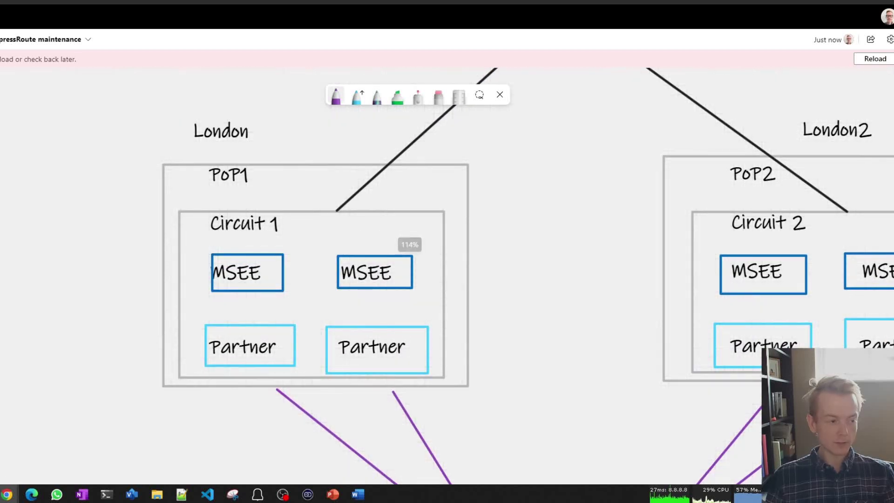
pyautogui.hscroll(-2, 94, 243)
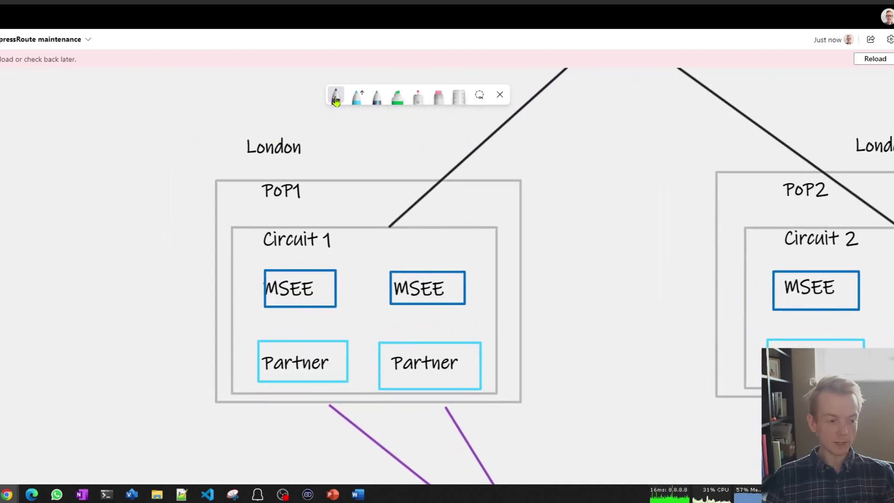
pyautogui.click(335, 99)
pyautogui.moveTo(194, 126)
pyautogui.mouseDown()
pyautogui.moveTo(136, 175)
pyautogui.moveTo(136, 435)
pyautogui.moveTo(171, 438)
pyautogui.mouseUp()
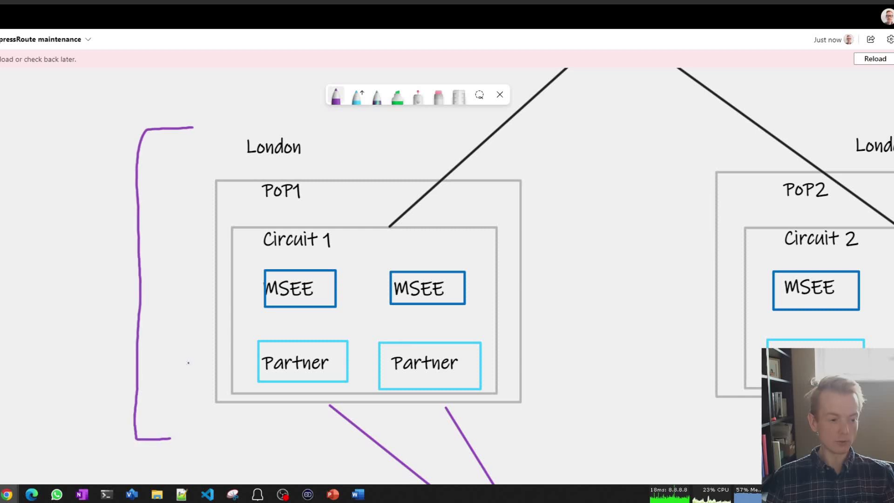
pyautogui.hotkey('ctrl', 'z')
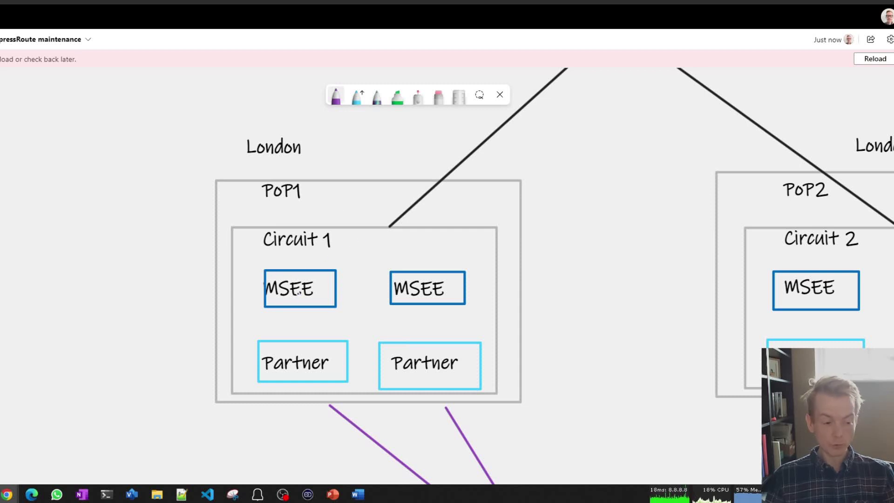
pyautogui.moveTo(302, 330); pyautogui.dragTo(304, 341)
pyautogui.moveTo(433, 305); pyautogui.dragTo(432, 343)
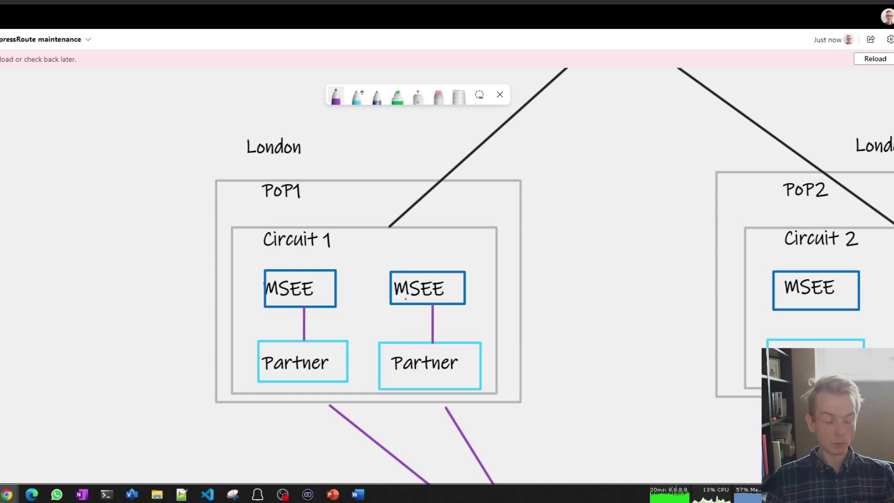
pyautogui.hotkey('alt', 'Tab')
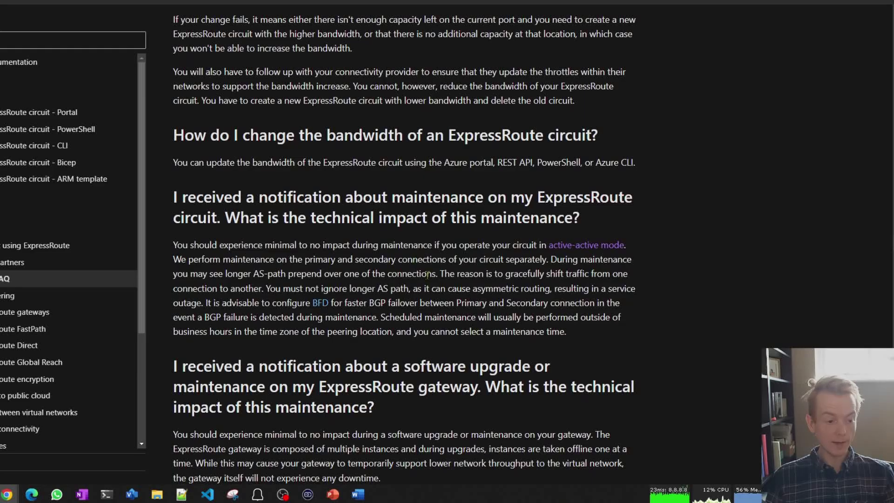
pyautogui.doubleClick(466, 304)
pyautogui.doubleClick(523, 303)
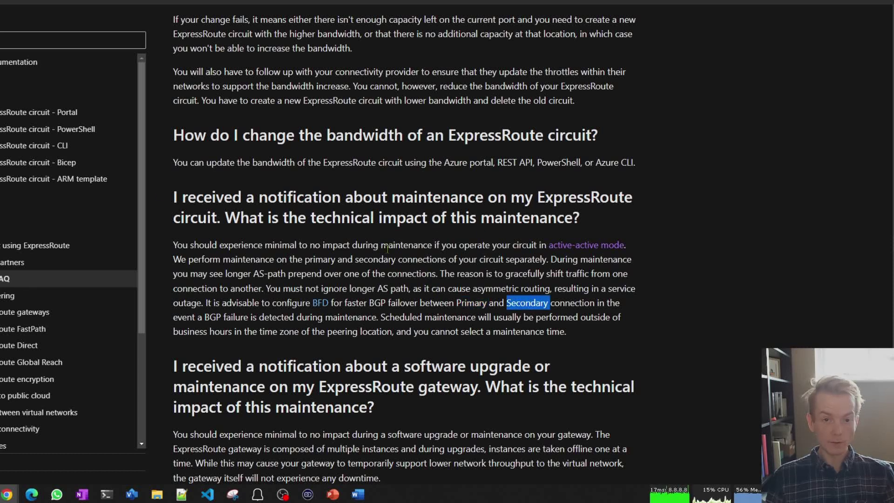
pyautogui.hotkey('alt', 'Tab')
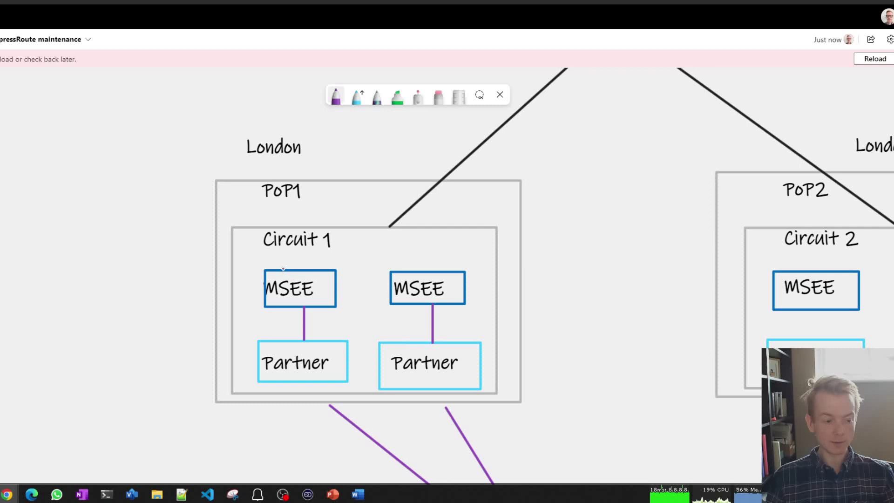
# Cross out both Circuit 1 MSEE boxes in purple, then undo the crosses
pyautogui.moveTo(282, 265); pyautogui.dragTo(318, 312)
pyautogui.moveTo(318, 269); pyautogui.dragTo(275, 311)
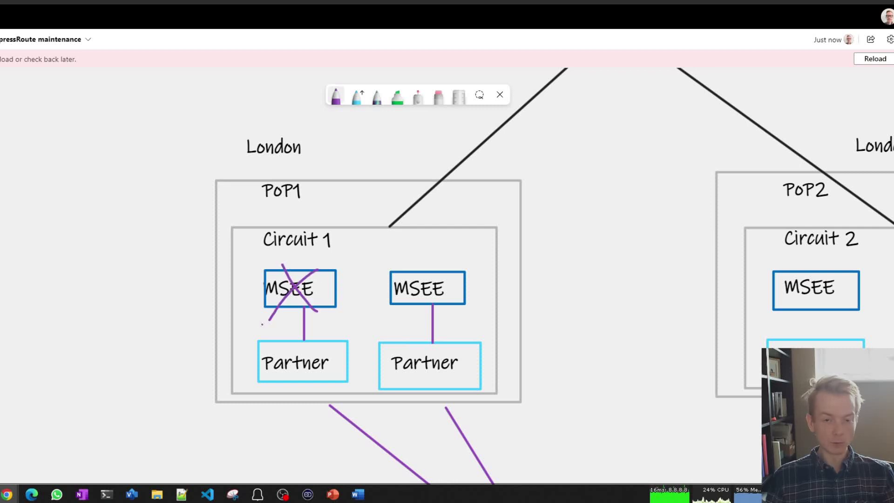
pyautogui.moveTo(401, 266); pyautogui.dragTo(433, 292)
pyautogui.moveTo(434, 266); pyautogui.dragTo(393, 305)
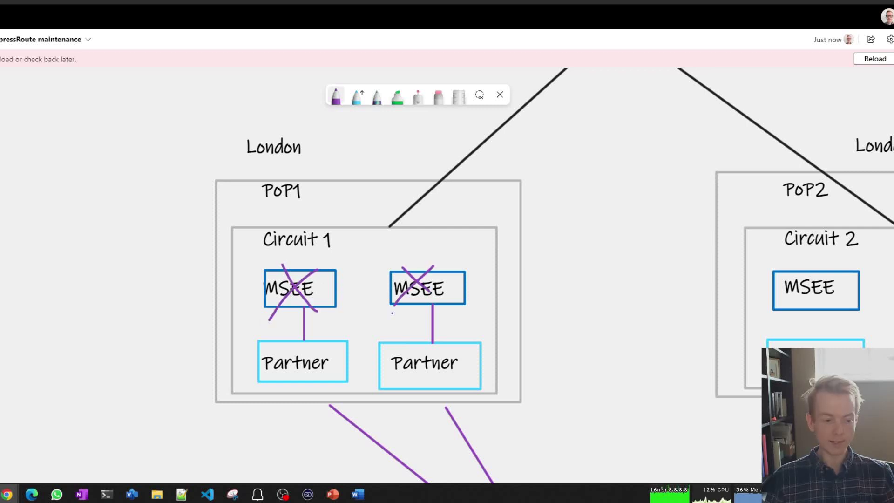
pyautogui.hotkey('ctrl', 'z')
pyautogui.hotkey('ctrl', 'z')
pyautogui.hotkey('ctrl', 'z')
pyautogui.hotkey('ctrl', 'z')
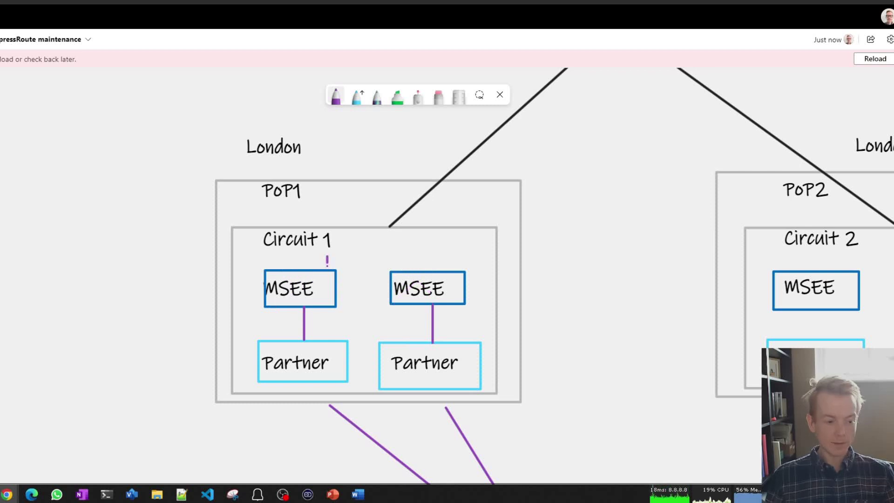
# Write purple P and S above the left and right MSEE boxes
pyautogui.moveTo(327, 255); pyautogui.dragTo(328, 263)
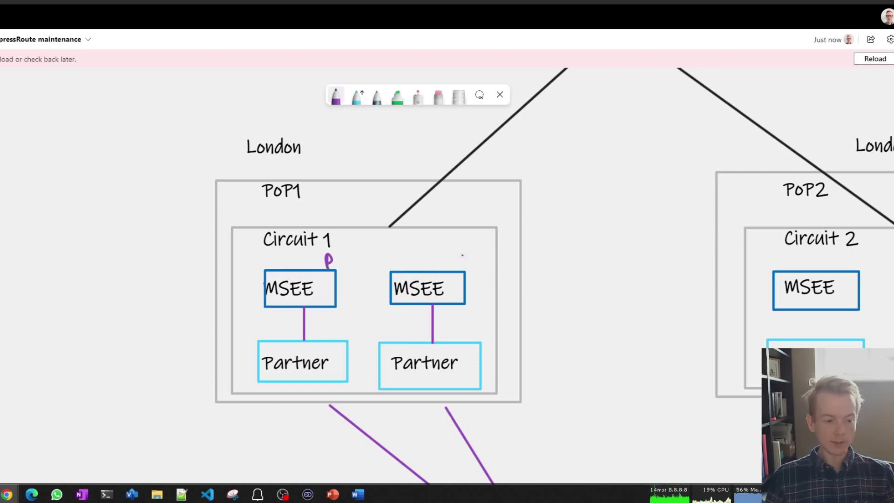
pyautogui.moveTo(462, 255); pyautogui.dragTo(443, 271)
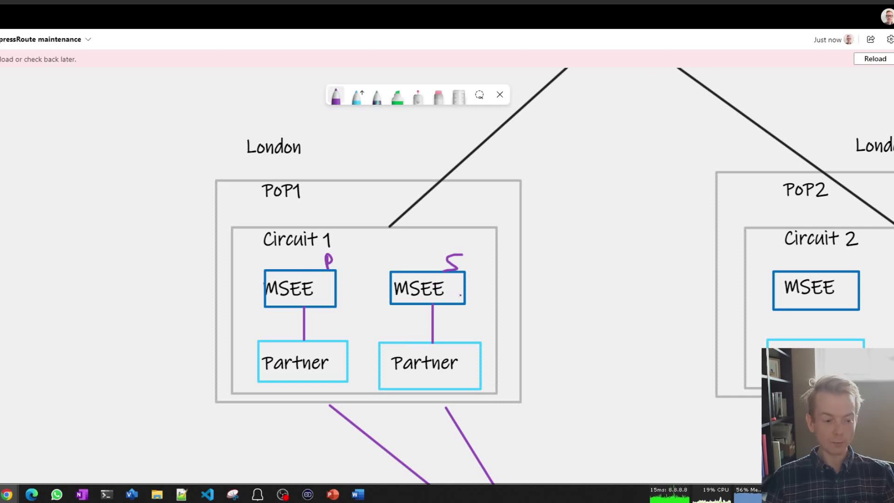
pyautogui.click(335, 96)
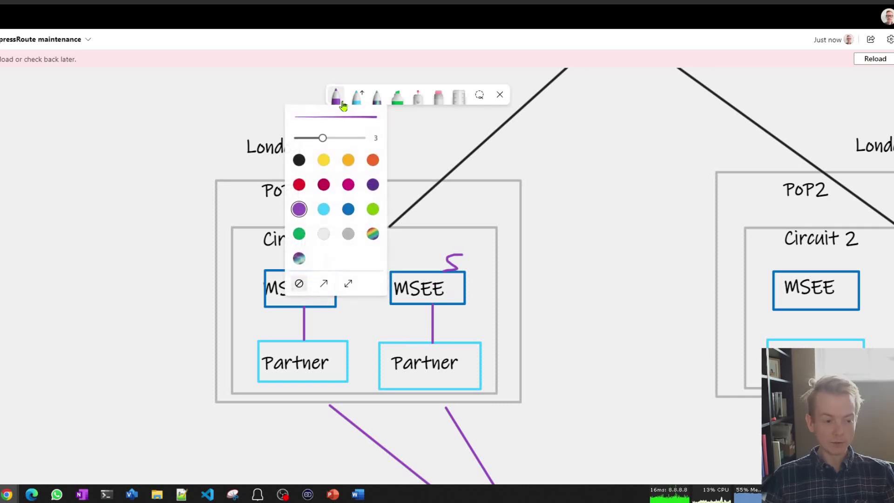
# Set the pen to orange ink with an arrowhead end
pyautogui.click(373, 161)
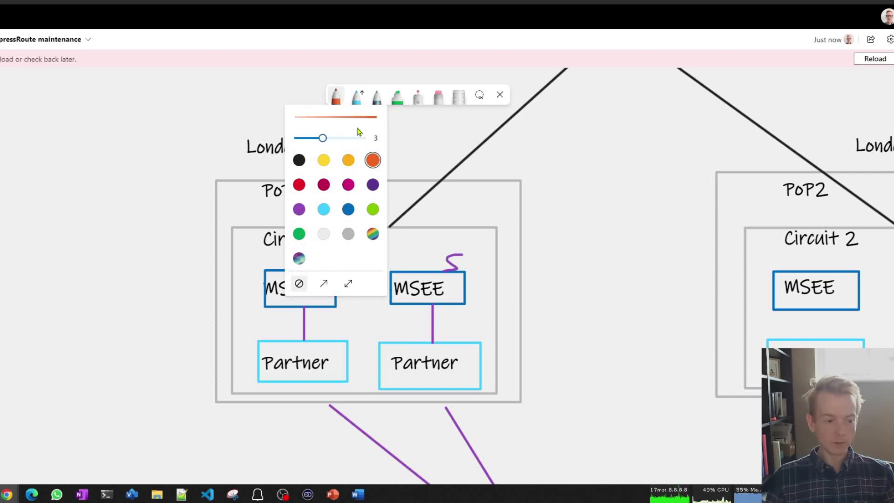
pyautogui.click(325, 284)
pyautogui.click(338, 101)
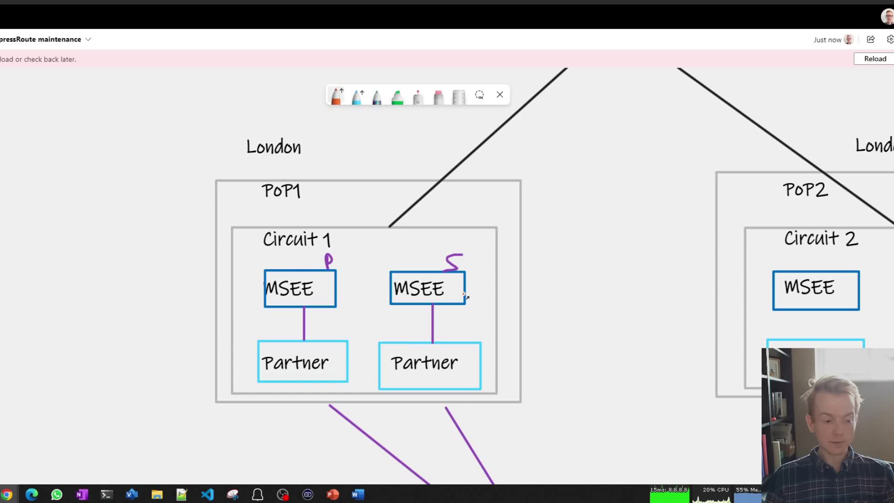
# Add a '12076' text label and move it to the left of PoP1
pyautogui.doubleClick(550, 281)
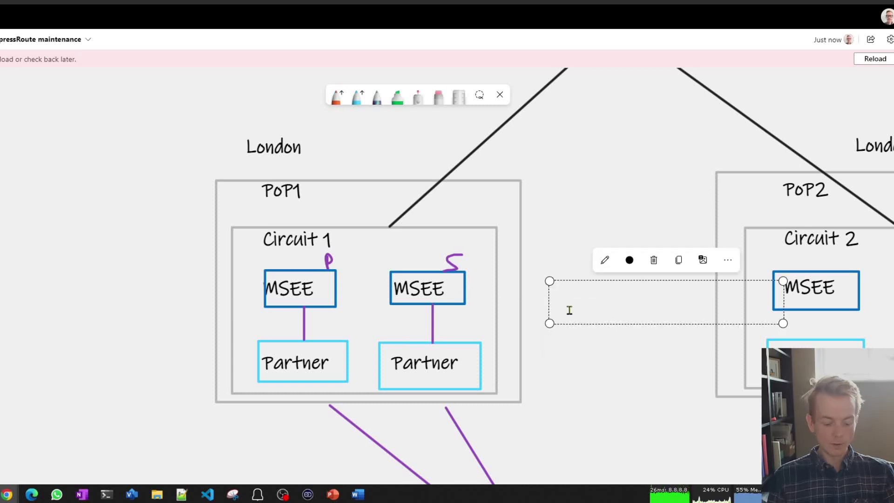
pyautogui.write('12076')
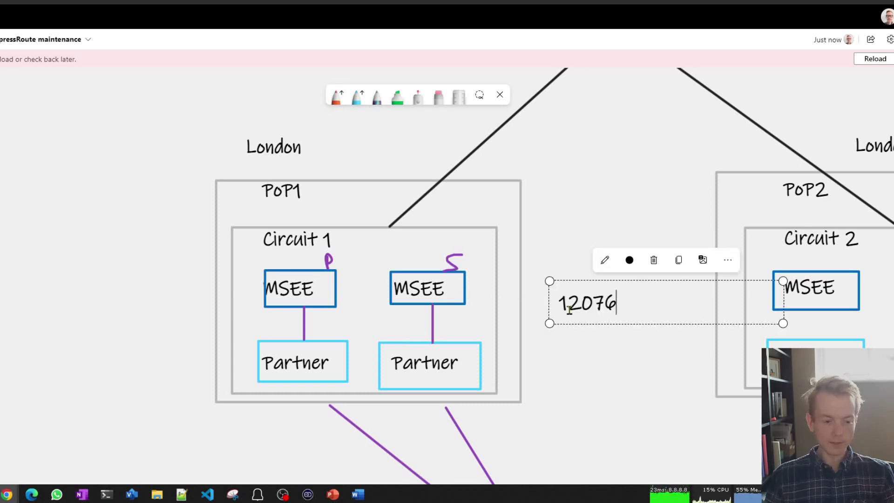
pyautogui.click(587, 339)
pyautogui.moveTo(582, 303)
pyautogui.mouseDown()
pyautogui.moveTo(153, 242)
pyautogui.moveTo(171, 311)
pyautogui.mouseUp()
pyautogui.click(336, 97)
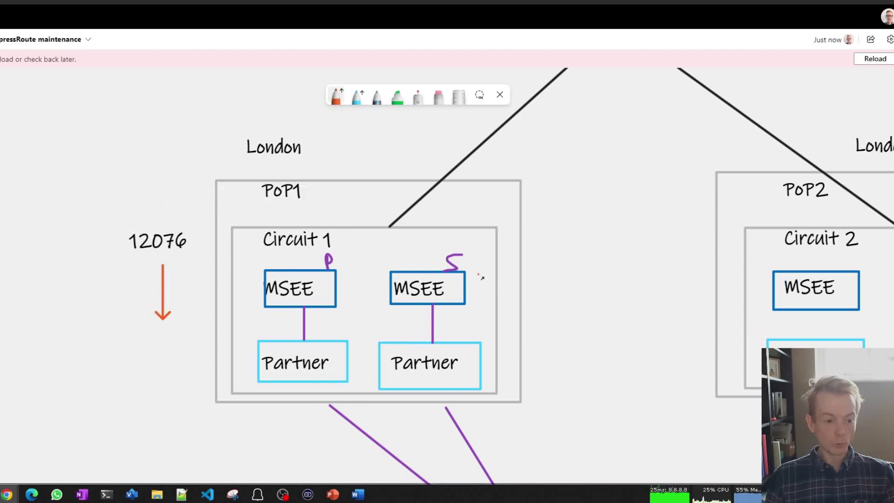
pyautogui.scroll(-5, 567, 263)
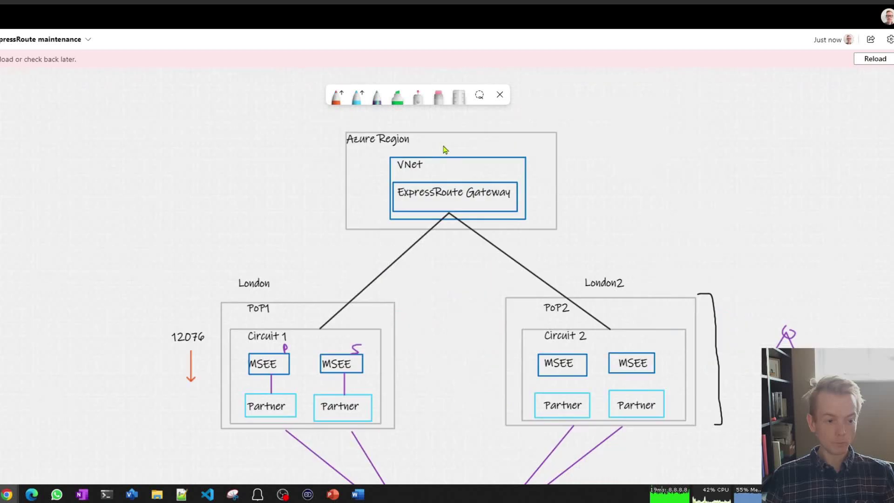
pyautogui.scroll(5, 303, 361)
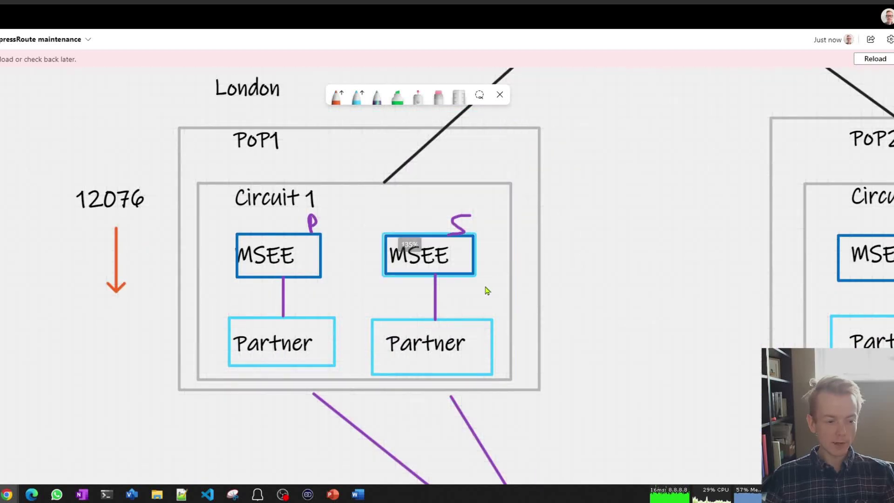
# Draw orange and green path arrows around Circuit 1's secondary MSEE
pyautogui.click(356, 109)
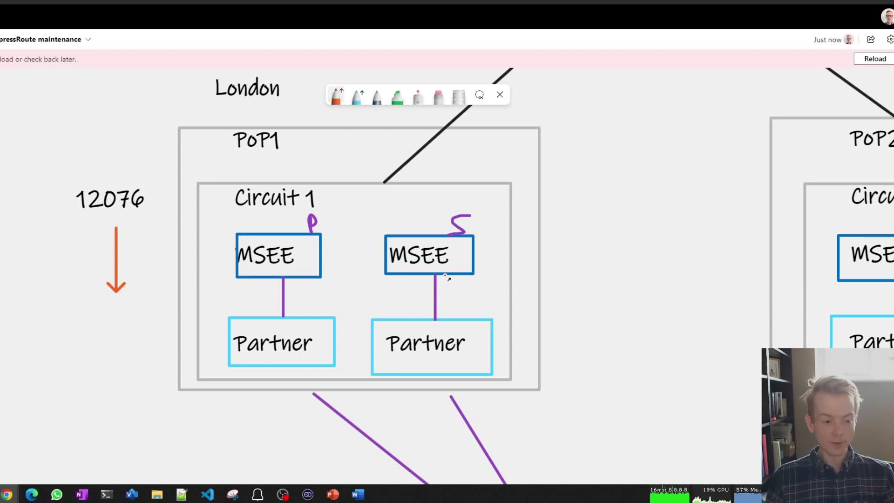
pyautogui.moveTo(446, 276)
pyautogui.mouseDown()
pyautogui.moveTo(500, 301)
pyautogui.moveTo(467, 336)
pyautogui.mouseUp()
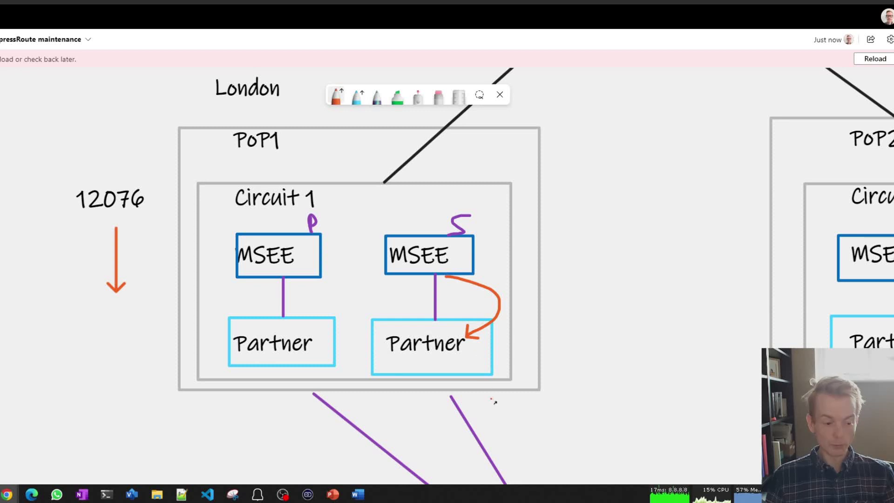
pyautogui.moveTo(520, 443)
pyautogui.mouseDown()
pyautogui.moveTo(500, 406)
pyautogui.moveTo(501, 419)
pyautogui.mouseUp()
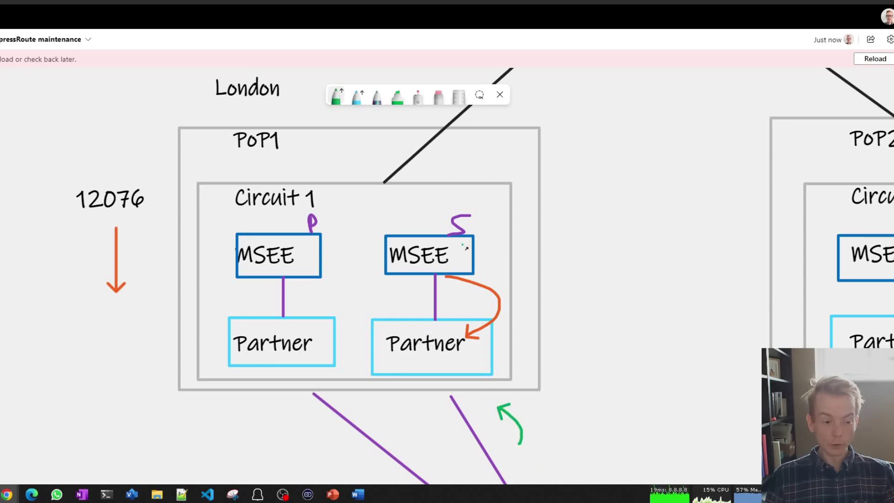
pyautogui.moveTo(464, 243); pyautogui.dragTo(507, 165)
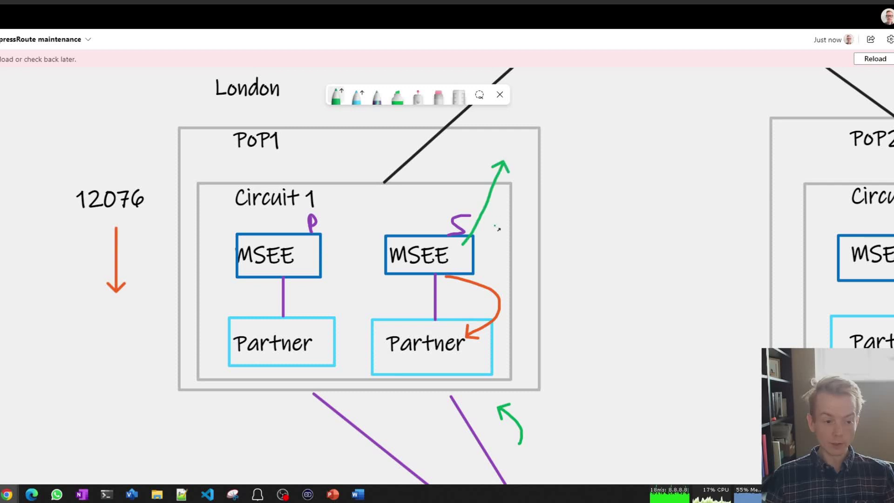
# Paste two '8x prepend' notes beside Circuit 1 and make the lower one orange
pyautogui.rightClick(562, 190)
pyautogui.click(618, 238)
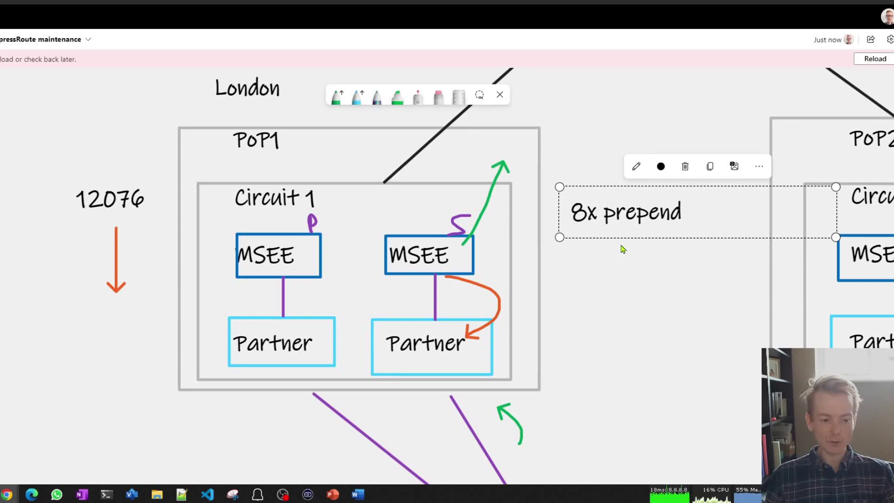
pyautogui.write('8x prepend')
pyautogui.moveTo(601, 363); pyautogui.dragTo(665, 339)
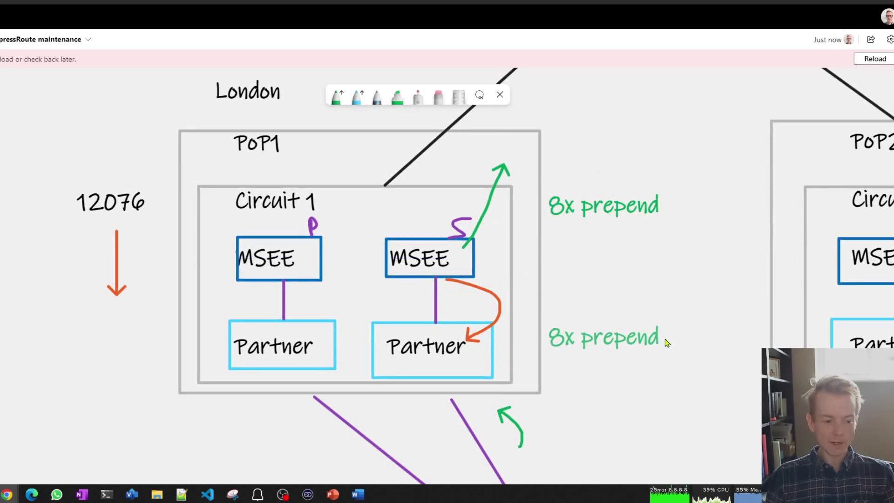
pyautogui.click(639, 290)
pyautogui.click(676, 215)
pyautogui.click(418, 97)
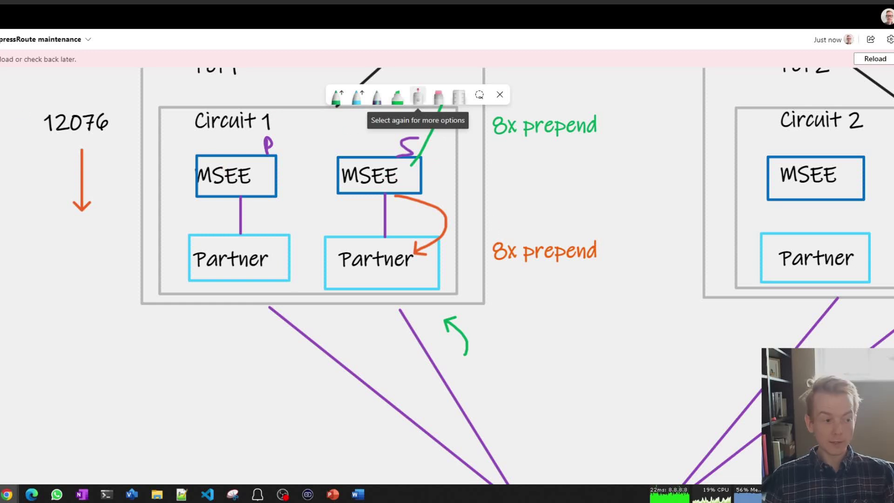
# Change the first pen's colour to red
pyautogui.scroll(5, 575, 189)
pyautogui.scroll(-2, 495, 258)
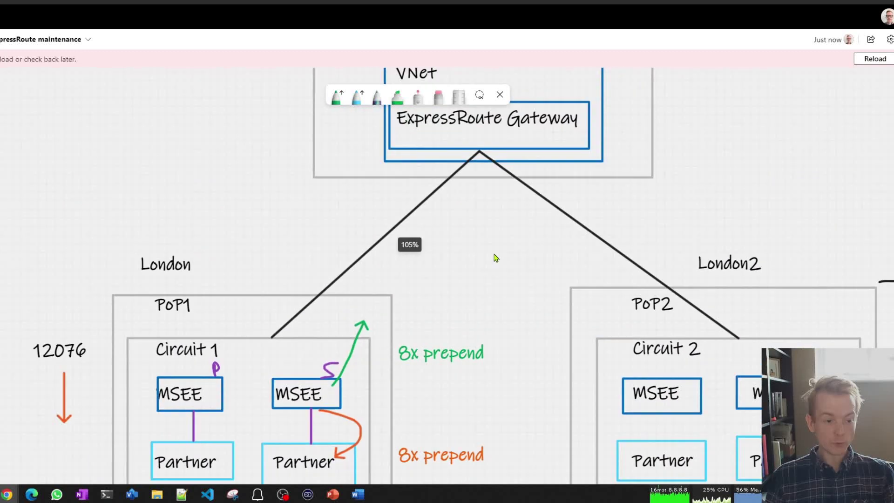
pyautogui.scroll(1, 495, 258)
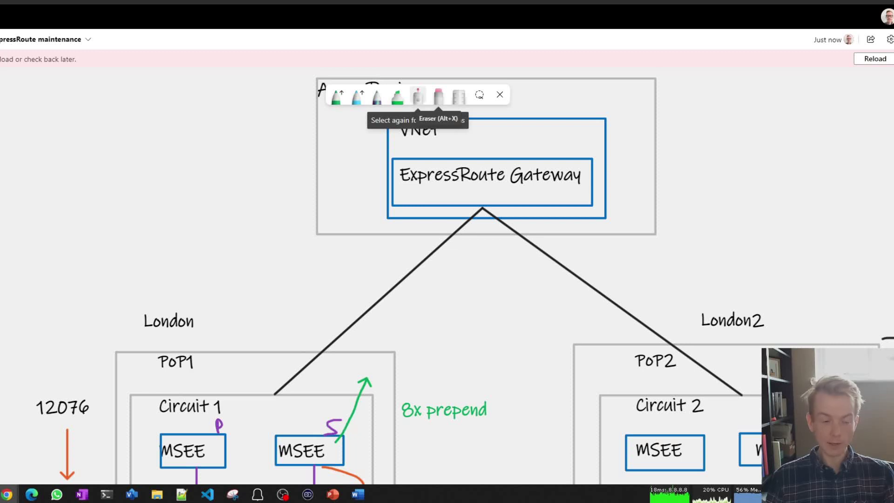
pyautogui.scroll(-5, 537, 241)
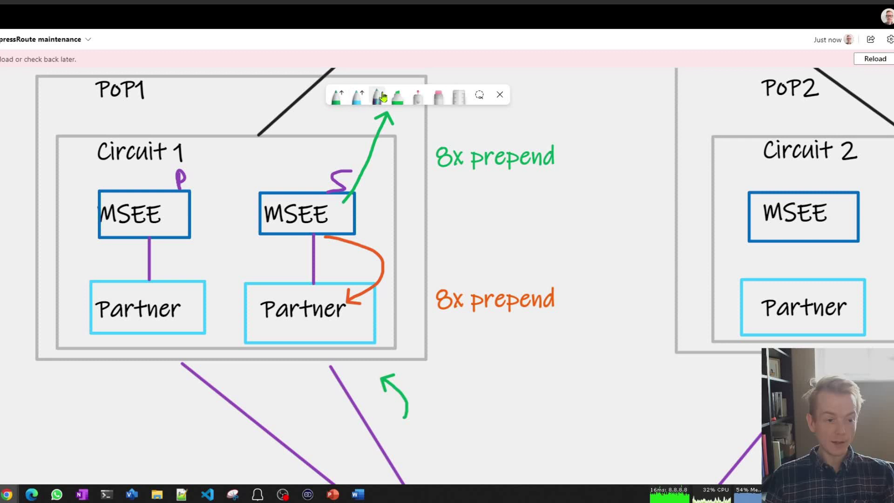
pyautogui.click(343, 98)
pyautogui.click(299, 185)
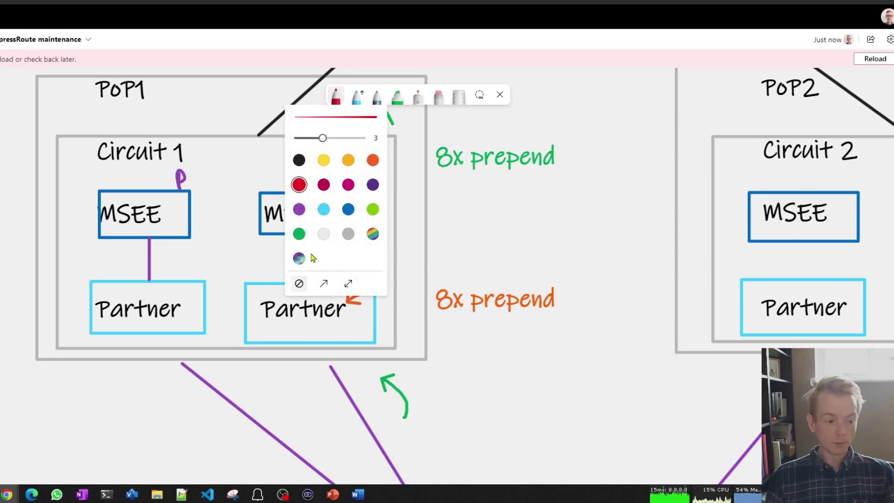
pyautogui.click(257, 179)
# Draw a red X over the second MSEE box, then undo it and the orange prepend note
pyautogui.moveTo(274, 179); pyautogui.dragTo(341, 240)
pyautogui.moveTo(335, 185); pyautogui.dragTo(285, 231)
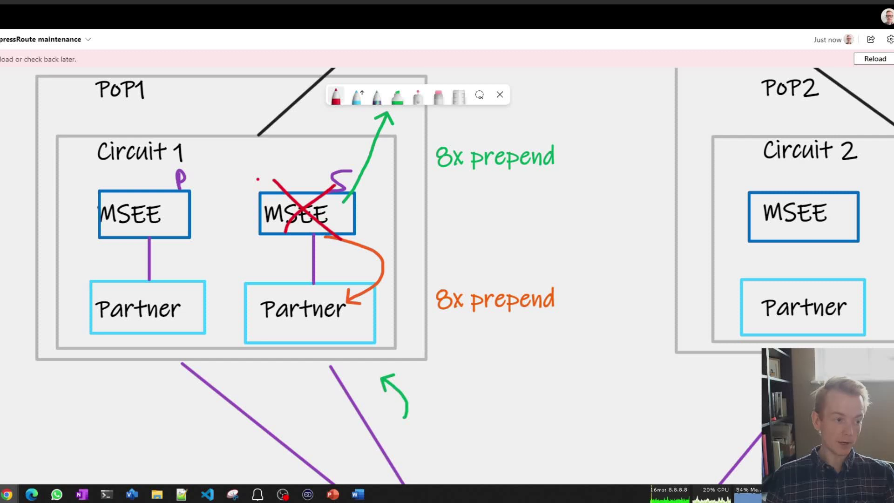
pyautogui.hotkey('ctrl', 'z')
pyautogui.hotkey('ctrl', 'z')
pyautogui.hotkey('ctrl', 'z')
pyautogui.hotkey('ctrl', 'z')
pyautogui.hotkey('ctrl', 'z')
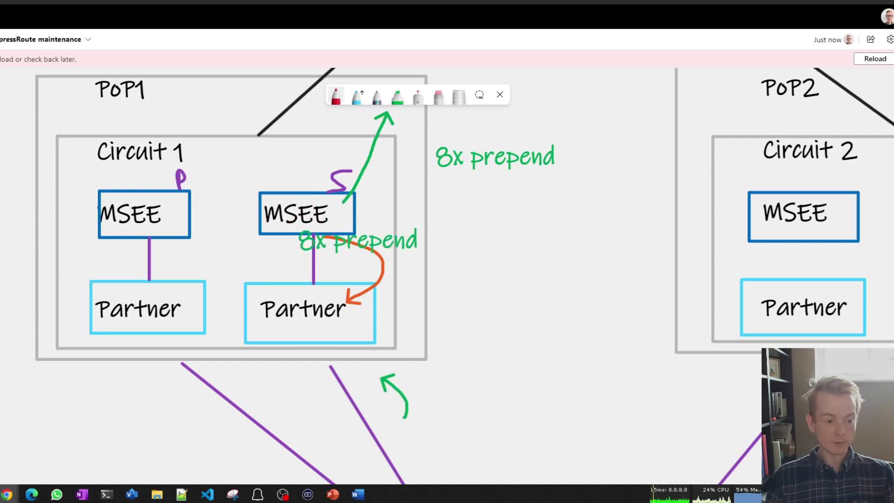
pyautogui.hotkey('ctrl', 'z')
pyautogui.hotkey('ctrl', 'z')
pyautogui.hotkey('ctrl', 'z')
pyautogui.hotkey('ctrl', 'z')
pyautogui.hotkey('ctrl', 'z')
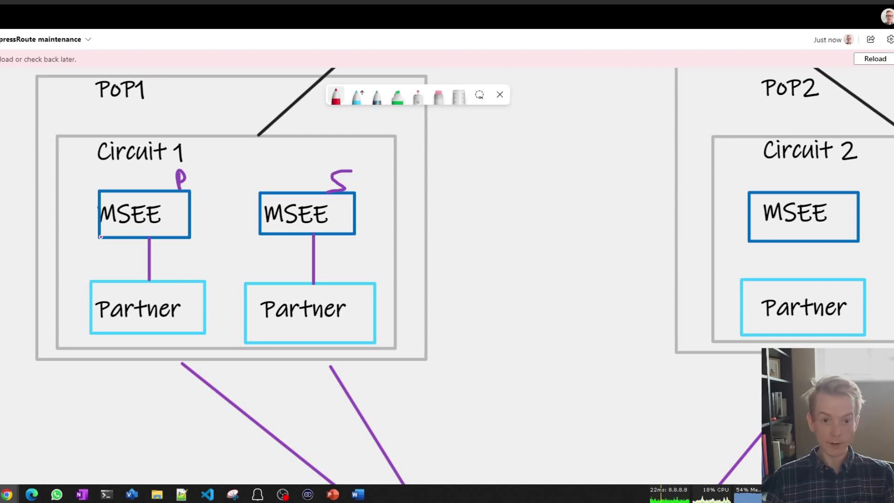
pyautogui.scroll(-3, 164, 232)
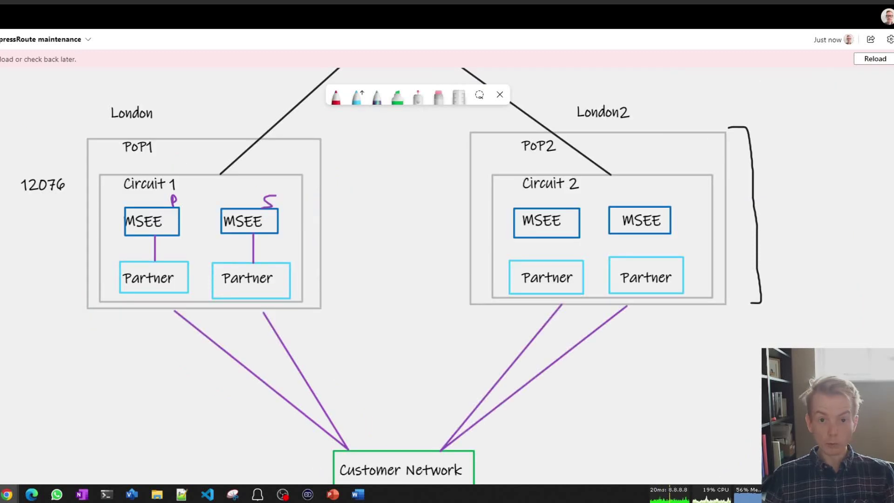
pyautogui.click(438, 97)
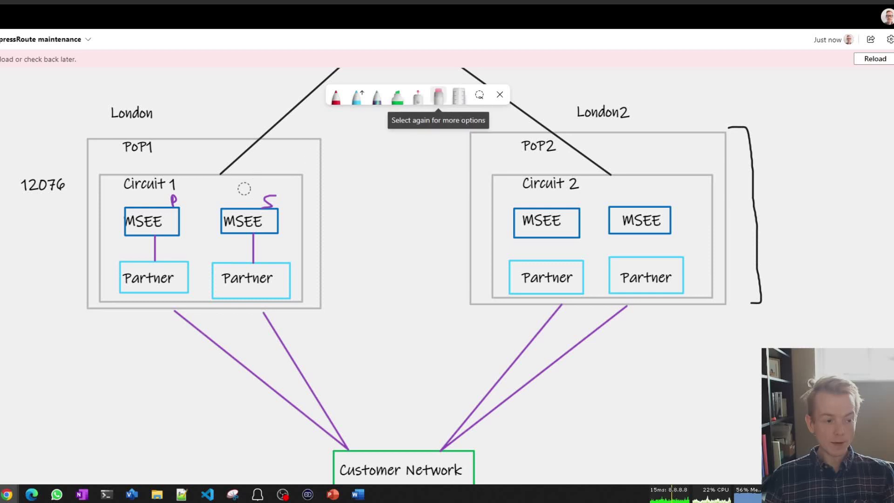
pyautogui.click(417, 97)
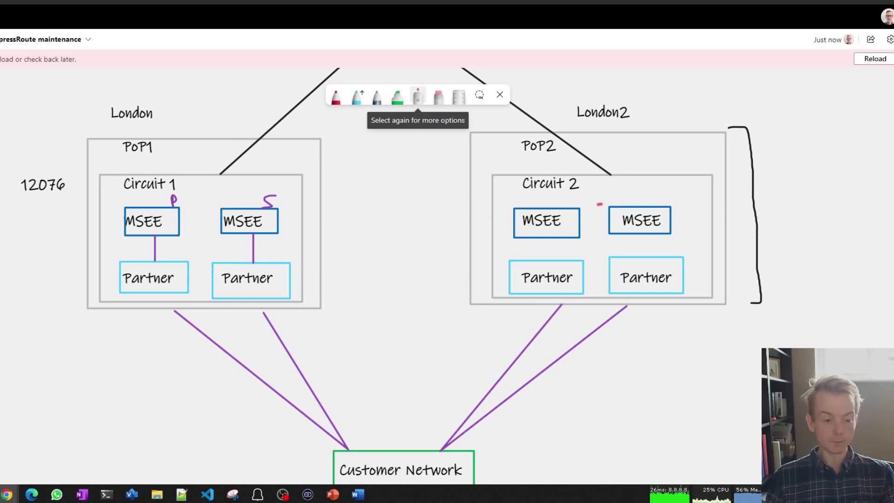
pyautogui.scroll(-3, 596, 207)
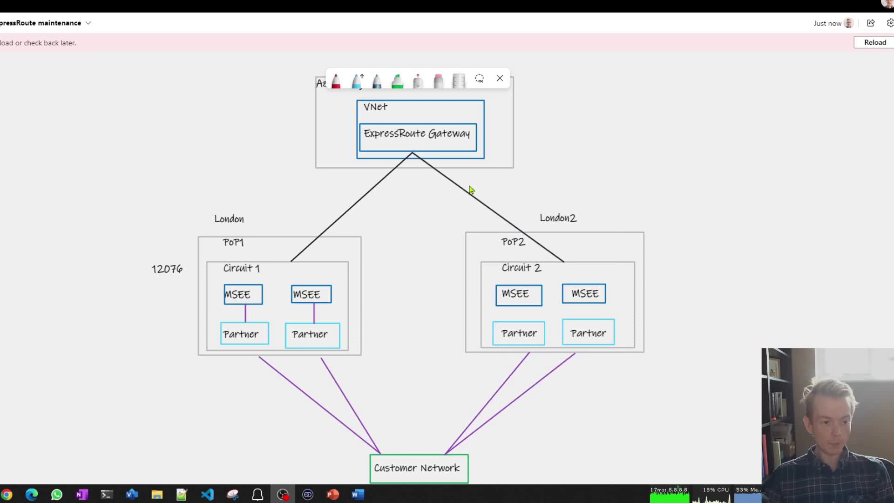
# Draw trial red strokes below PoP1 and erase them
pyautogui.click(418, 83)
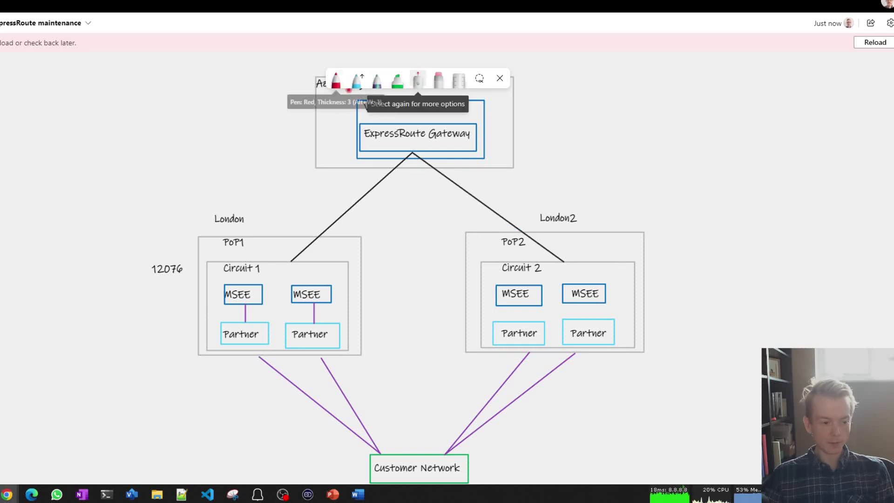
pyautogui.click(339, 77)
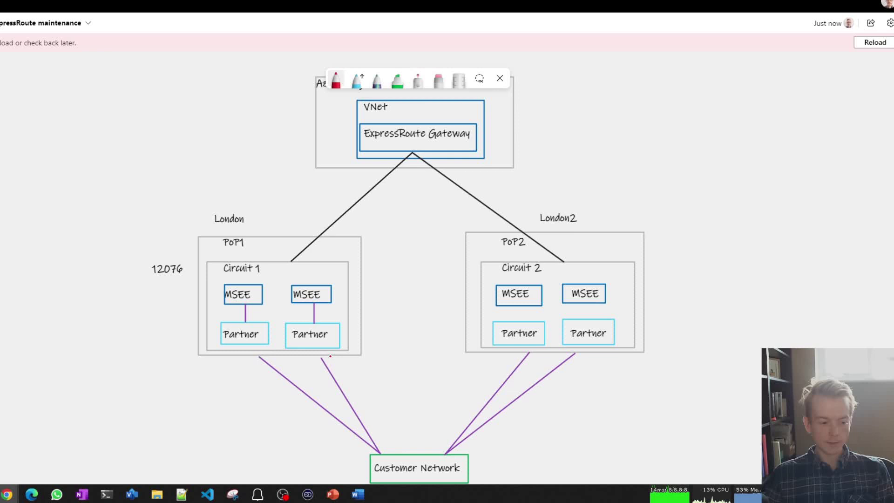
pyautogui.moveTo(328, 350); pyautogui.dragTo(337, 376)
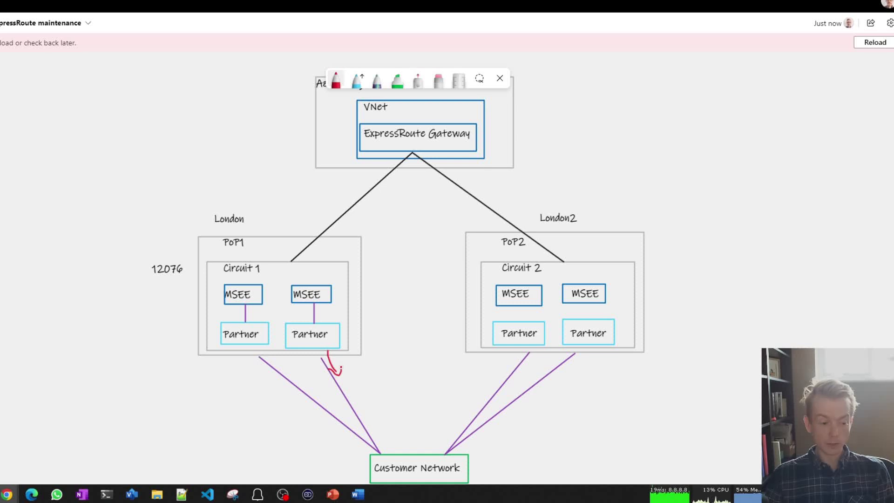
pyautogui.moveTo(302, 406); pyautogui.dragTo(258, 393)
pyautogui.click(438, 79)
pyautogui.moveTo(345, 370); pyautogui.dragTo(340, 363)
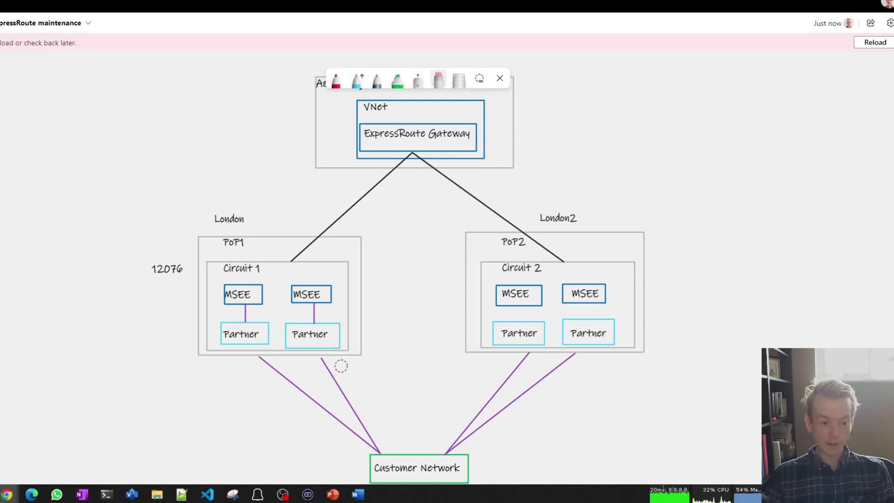
# Circle the four purple customer links in red and enclose them in a large red ellipse
pyautogui.click(336, 80)
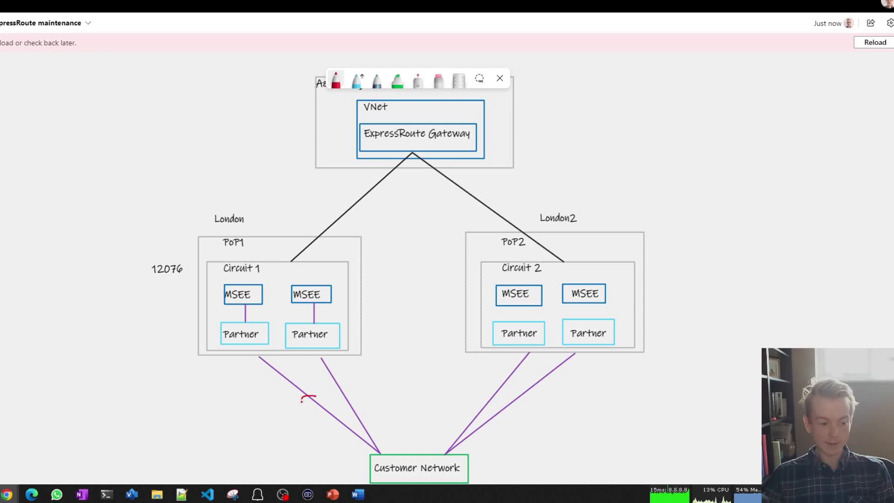
pyautogui.moveTo(302, 401)
pyautogui.mouseDown()
pyautogui.moveTo(348, 400)
pyautogui.moveTo(330, 395)
pyautogui.mouseUp()
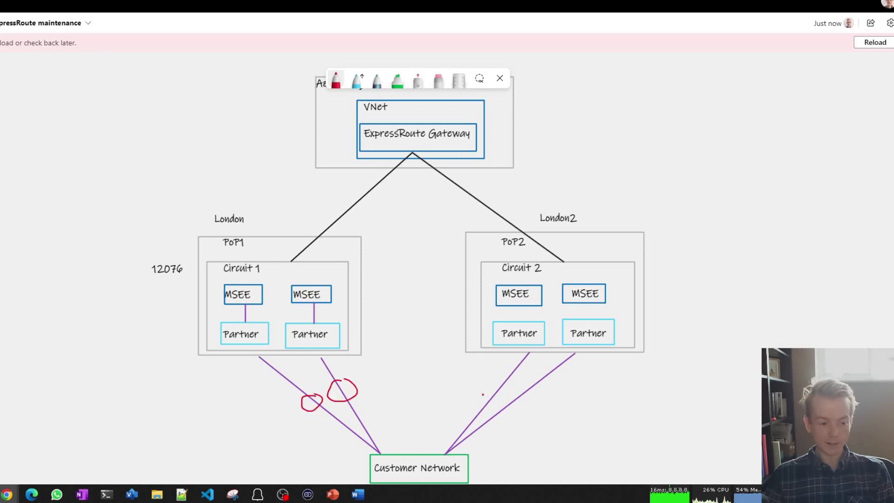
pyautogui.moveTo(494, 389)
pyautogui.mouseDown()
pyautogui.moveTo(479, 401)
pyautogui.moveTo(525, 406)
pyautogui.moveTo(512, 390)
pyautogui.mouseUp()
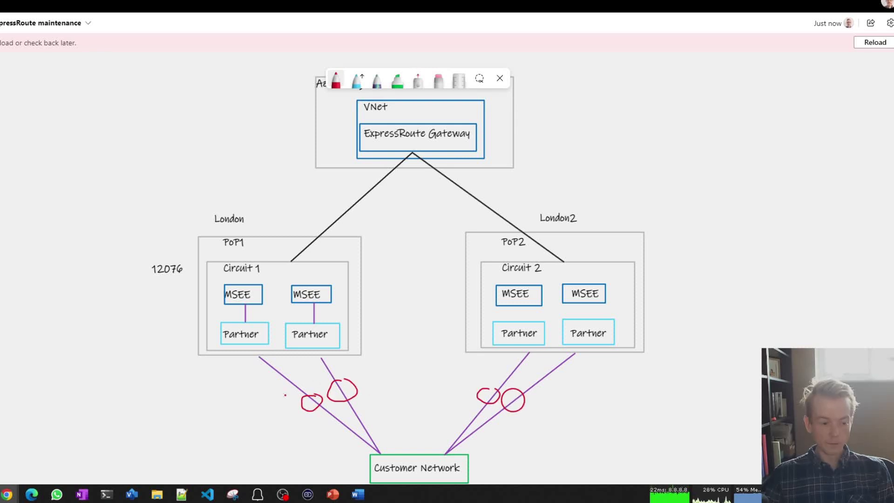
pyautogui.moveTo(285, 395)
pyautogui.mouseDown()
pyautogui.moveTo(344, 369)
pyautogui.moveTo(541, 377)
pyautogui.moveTo(560, 419)
pyautogui.moveTo(342, 422)
pyautogui.moveTo(283, 394)
pyautogui.mouseUp()
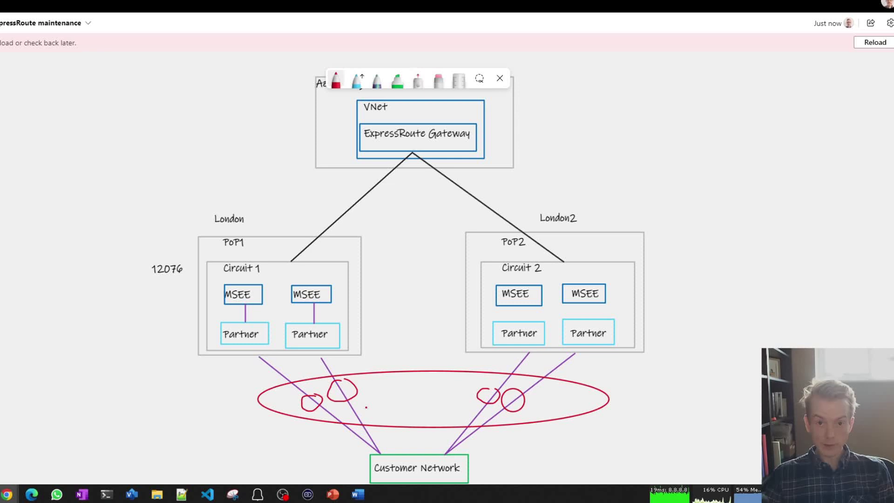
pyautogui.click(357, 80)
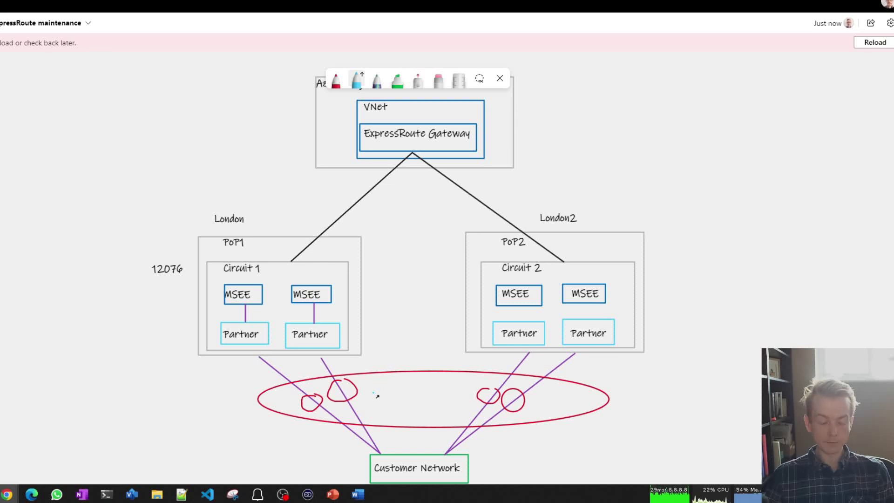
pyautogui.click(336, 80)
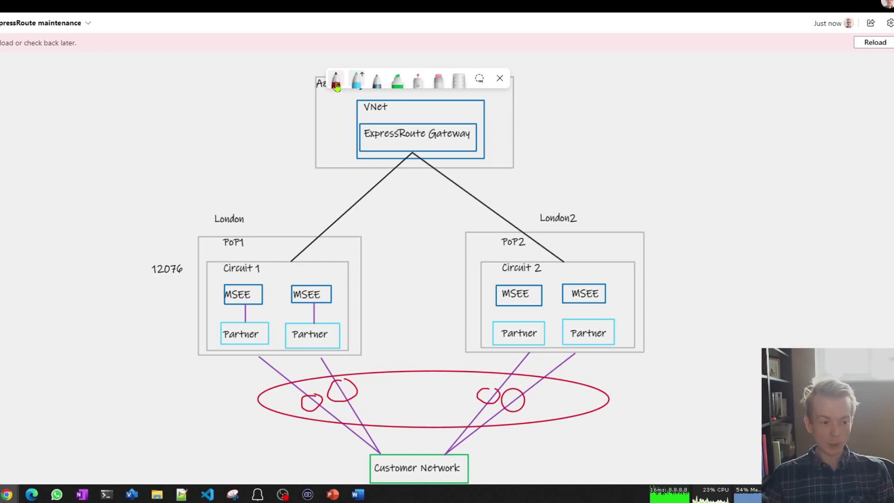
pyautogui.click(336, 80)
pyautogui.click(298, 217)
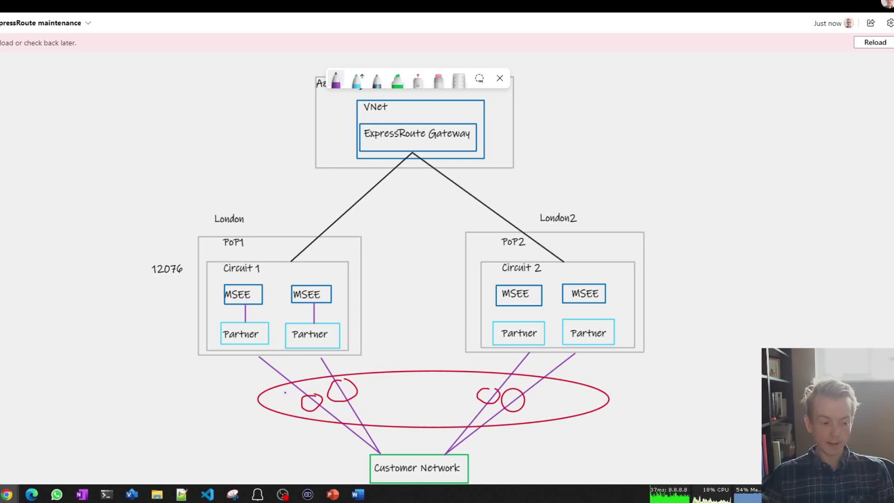
pyautogui.moveTo(284, 388); pyautogui.dragTo(362, 375)
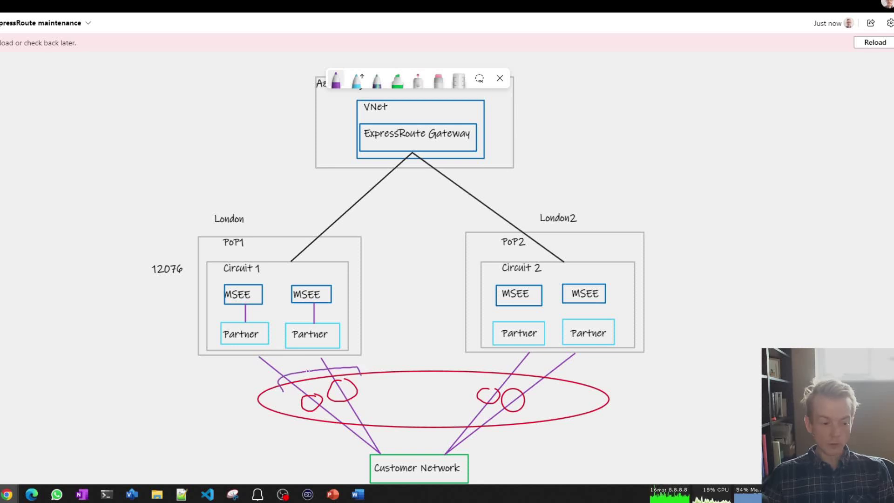
pyautogui.moveTo(308, 370)
pyautogui.mouseDown()
pyautogui.moveTo(176, 356)
pyautogui.moveTo(167, 302)
pyautogui.moveTo(156, 317)
pyautogui.moveTo(177, 313)
pyautogui.mouseUp()
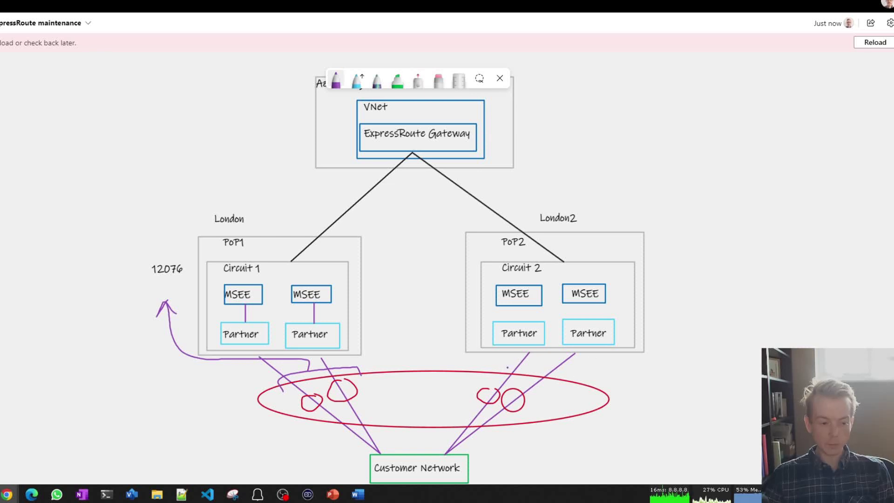
pyautogui.moveTo(498, 380)
pyautogui.mouseDown()
pyautogui.moveTo(503, 368)
pyautogui.moveTo(597, 373)
pyautogui.moveTo(588, 396)
pyautogui.mouseUp()
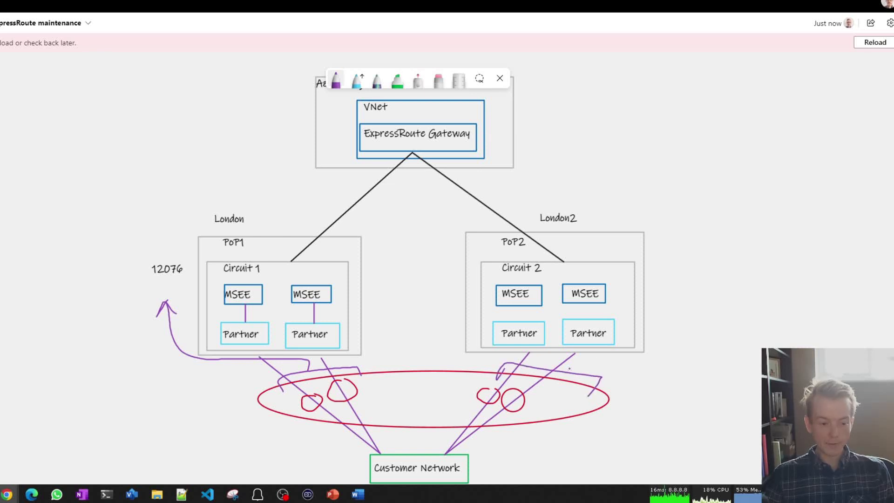
pyautogui.moveTo(561, 369)
pyautogui.mouseDown()
pyautogui.moveTo(675, 307)
pyautogui.moveTo(673, 280)
pyautogui.moveTo(685, 293)
pyautogui.mouseUp()
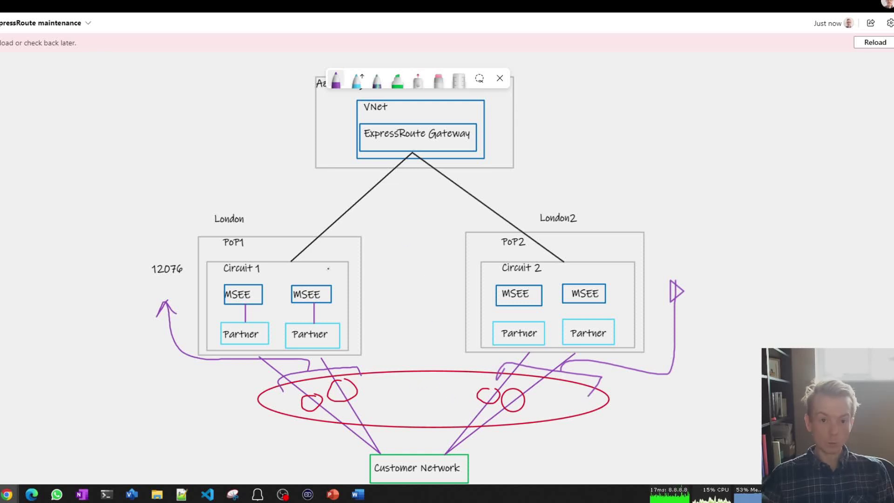
pyautogui.hotkey('ctrl', 'z')
pyautogui.hotkey('ctrl', 'z')
pyautogui.hotkey('ctrl', 'z')
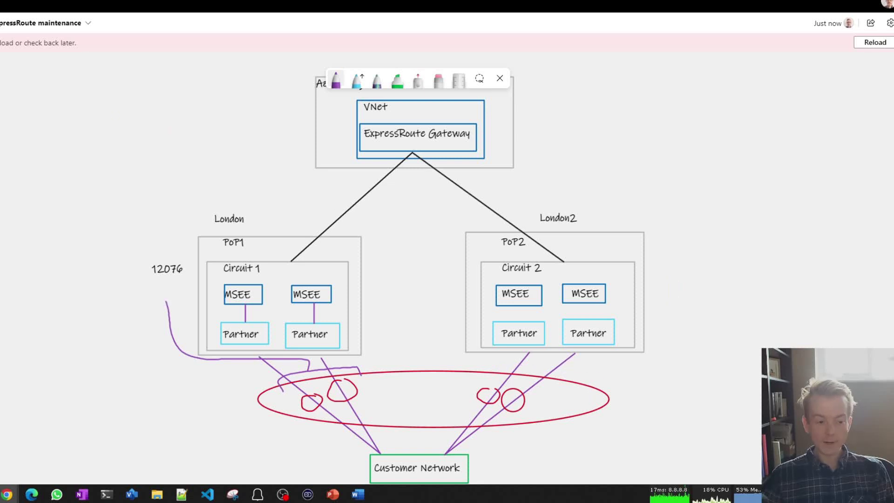
pyautogui.hotkey('ctrl', 'z')
pyautogui.hotkey('ctrl', 'z')
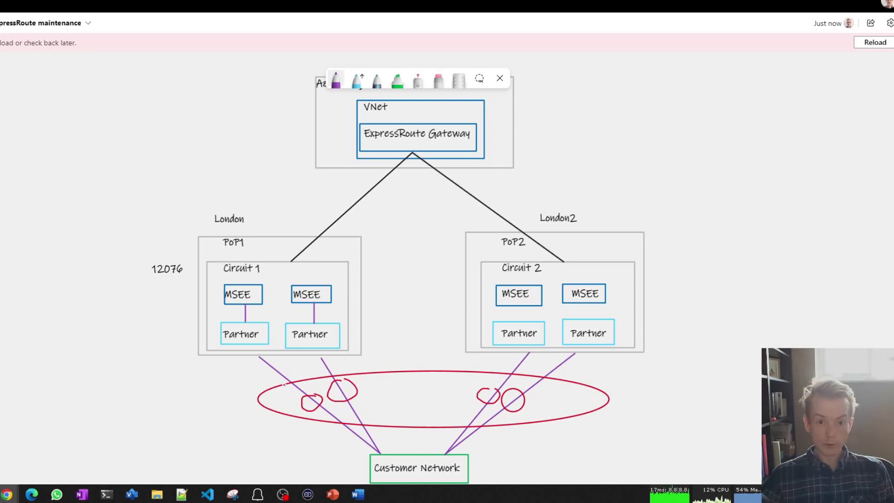
# Label the left MSEE P and the right MSEE S in purple
pyautogui.scroll(3, 264, 327)
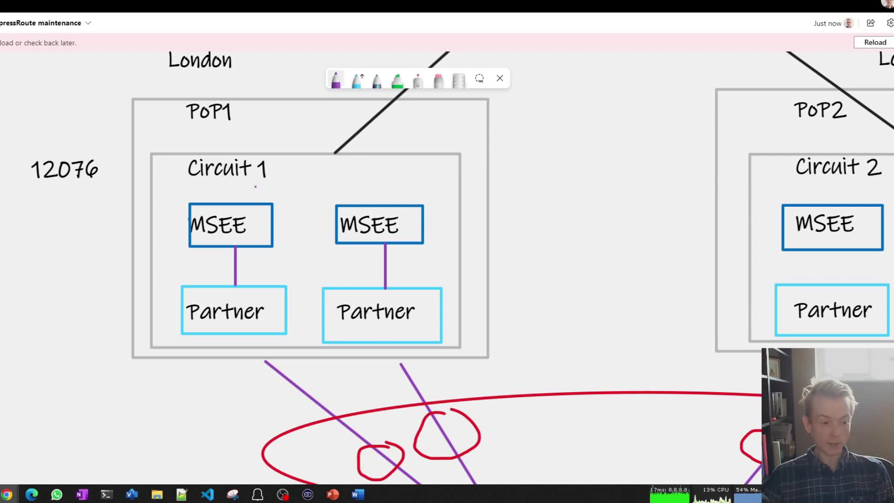
pyautogui.moveTo(256, 183)
pyautogui.mouseDown()
pyautogui.moveTo(256, 206)
pyautogui.moveTo(257, 194)
pyautogui.mouseUp()
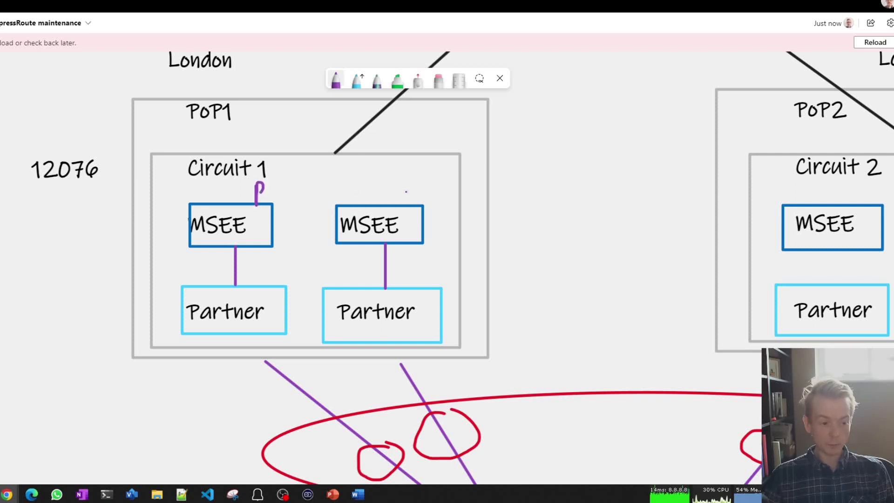
pyautogui.moveTo(410, 193); pyautogui.dragTo(399, 203)
pyautogui.moveTo(270, 398)
pyautogui.mouseDown()
pyautogui.moveTo(296, 418)
pyautogui.moveTo(281, 424)
pyautogui.mouseUp()
# Draw purple path arrows labelled 100 and 200 below PoP1, plus a light-blue upward arrow
pyautogui.moveTo(420, 370)
pyautogui.mouseDown()
pyautogui.moveTo(440, 405)
pyautogui.moveTo(454, 381)
pyautogui.moveTo(456, 390)
pyautogui.moveTo(471, 378)
pyautogui.mouseUp()
pyautogui.moveTo(473, 376); pyautogui.dragTo(474, 385)
pyautogui.moveTo(238, 423)
pyautogui.mouseDown()
pyautogui.moveTo(236, 437)
pyautogui.moveTo(270, 418)
pyautogui.mouseUp()
pyautogui.click(358, 80)
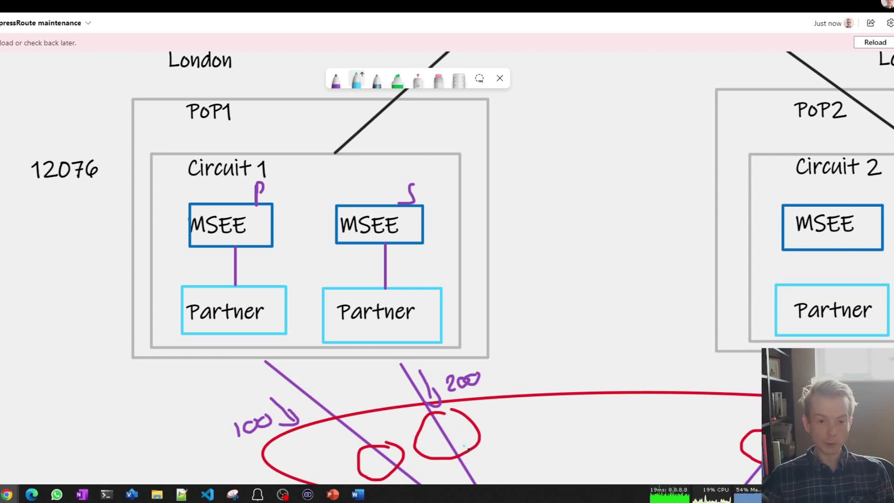
pyautogui.moveTo(468, 448)
pyautogui.mouseDown()
pyautogui.moveTo(454, 259)
pyautogui.moveTo(470, 269)
pyautogui.mouseUp()
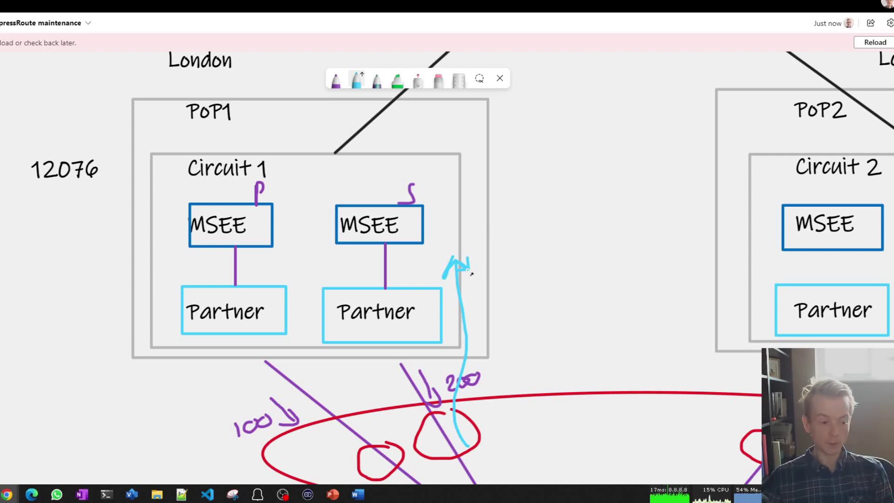
# Switch the pen to red, cross out the S label and draw three red path arrows
pyautogui.click(336, 80)
pyautogui.click(336, 80)
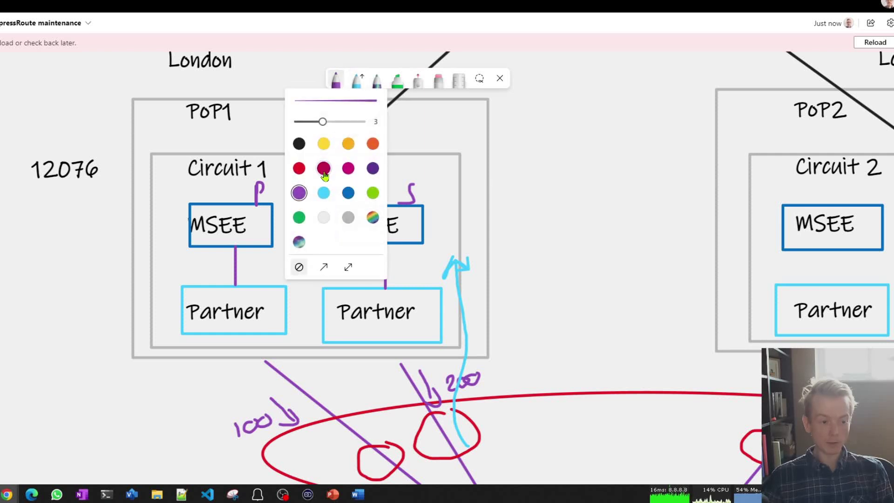
pyautogui.click(299, 168)
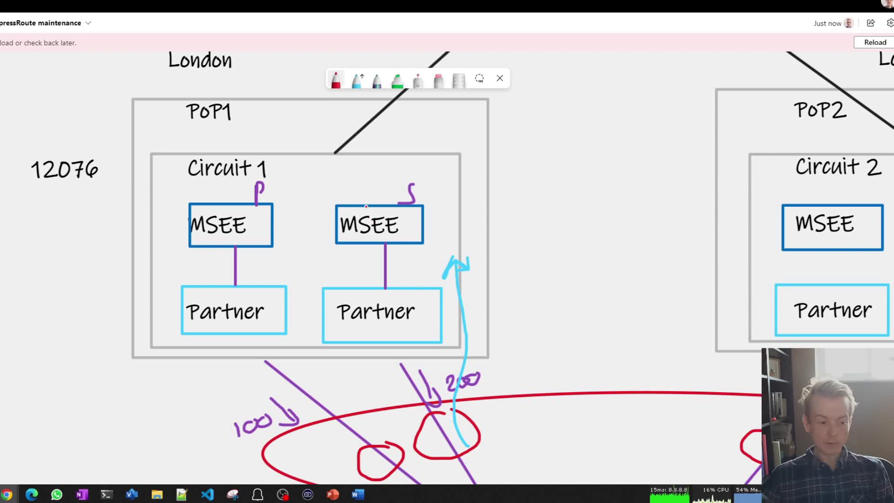
pyautogui.moveTo(389, 181); pyautogui.dragTo(418, 196)
pyautogui.moveTo(419, 177); pyautogui.dragTo(399, 203)
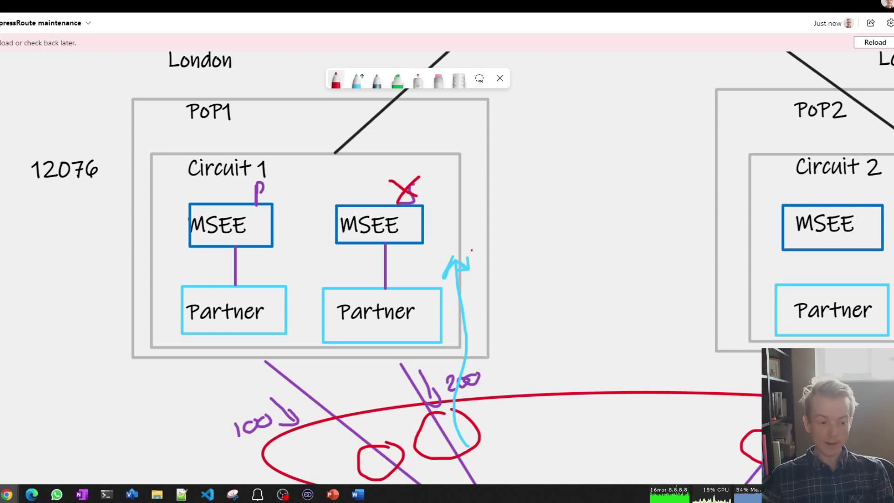
pyautogui.moveTo(471, 250)
pyautogui.mouseDown()
pyautogui.moveTo(500, 326)
pyautogui.moveTo(486, 366)
pyautogui.moveTo(512, 347)
pyautogui.mouseUp()
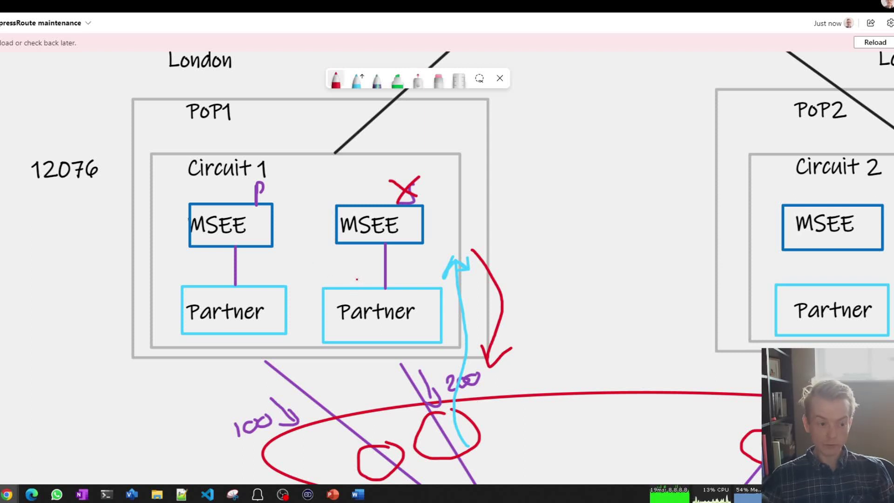
pyautogui.moveTo(356, 283)
pyautogui.mouseDown()
pyautogui.moveTo(348, 162)
pyautogui.moveTo(364, 172)
pyautogui.mouseUp()
pyautogui.moveTo(175, 184)
pyautogui.mouseDown()
pyautogui.moveTo(164, 263)
pyautogui.moveTo(179, 249)
pyautogui.mouseUp()
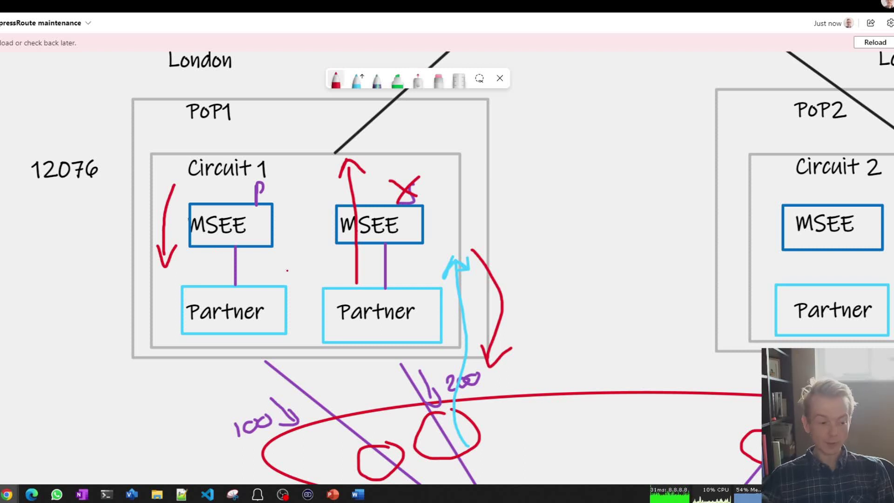
# Switch the pen to green and draw a rectangle outline beneath PoP1
pyautogui.click(336, 82)
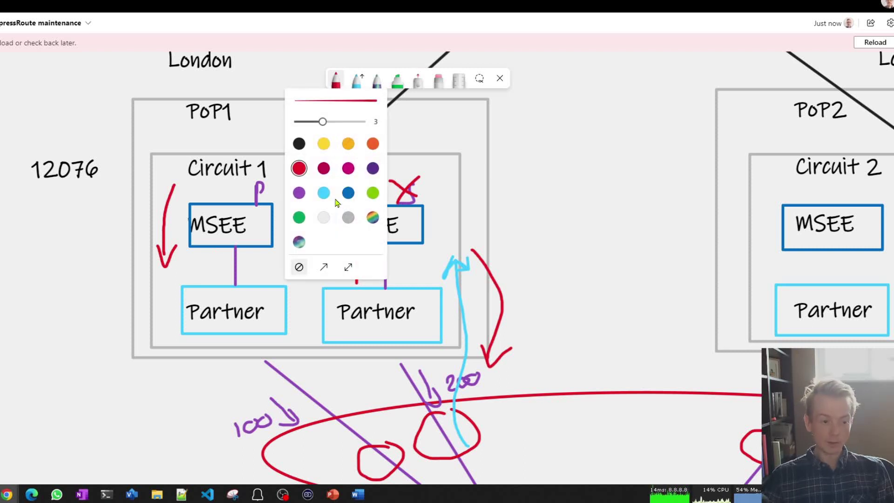
pyautogui.click(299, 219)
pyautogui.click(338, 78)
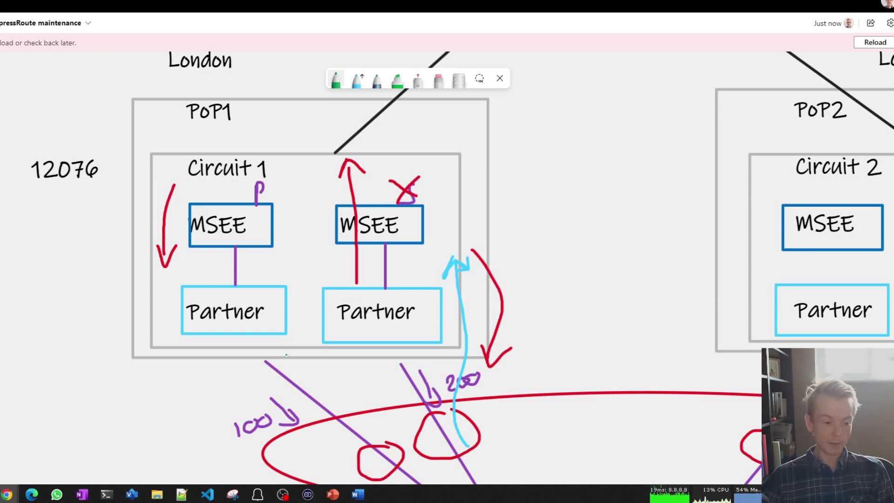
pyautogui.moveTo(254, 354)
pyautogui.mouseDown()
pyautogui.moveTo(409, 354)
pyautogui.moveTo(408, 376)
pyautogui.moveTo(253, 380)
pyautogui.moveTo(255, 354)
pyautogui.mouseUp()
pyautogui.moveTo(339, 357); pyautogui.dragTo(333, 379)
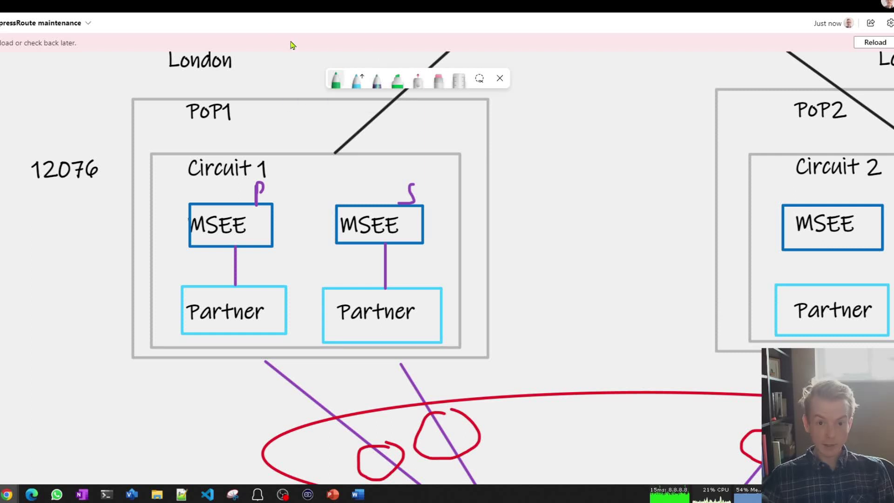
# On the ExpressRoute design page, highlight the active-active connections recommendation sentence
pyautogui.hotkey('alt', 'Tab')
pyautogui.moveTo(286, 89); pyautogui.dragTo(343, 120)
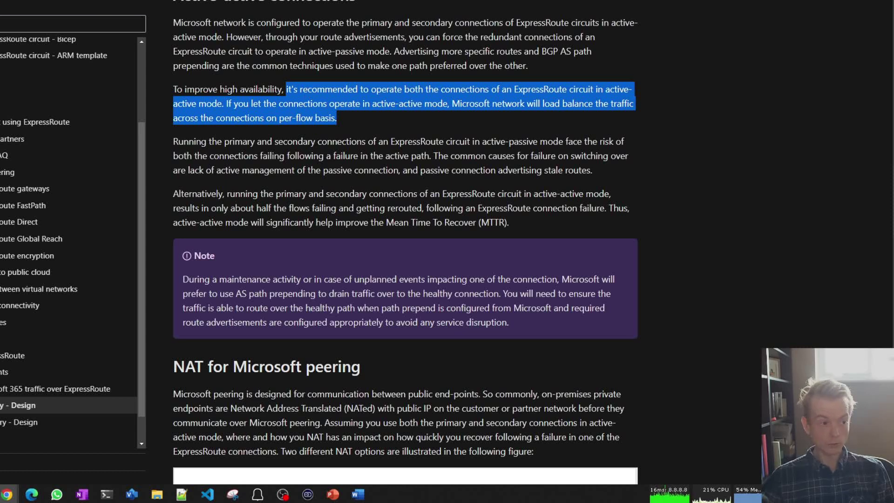
# Write green 10 beside Circuit 1 and under both MSEE links, then cross out the left MSEE
pyautogui.hotkey('alt', 'Tab')
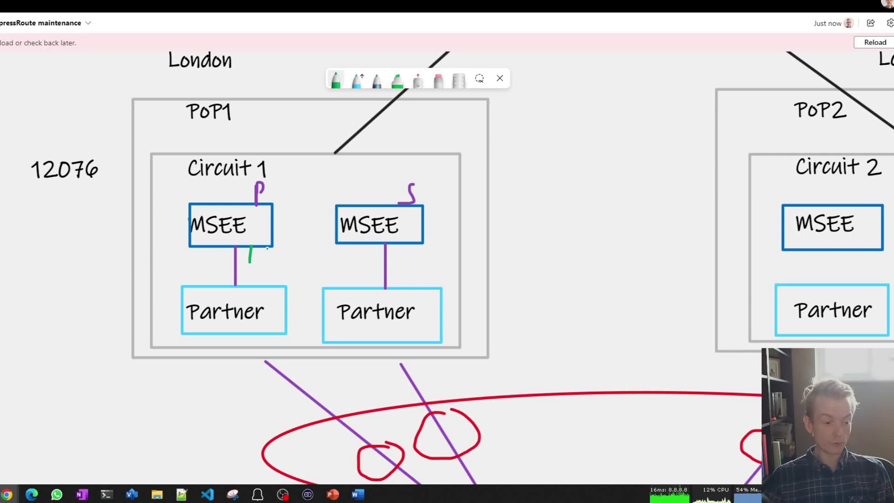
pyautogui.moveTo(159, 160)
pyautogui.mouseDown()
pyautogui.moveTo(149, 178)
pyautogui.moveTo(173, 165)
pyautogui.mouseUp()
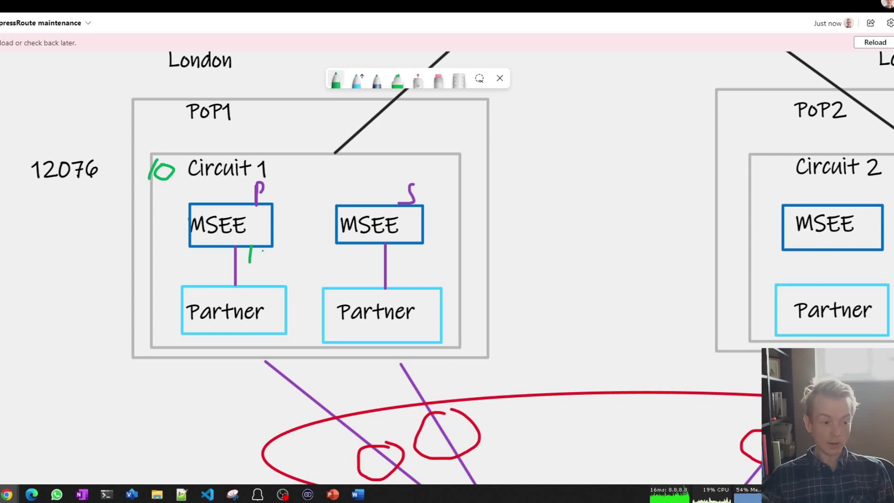
pyautogui.moveTo(264, 250)
pyautogui.mouseDown()
pyautogui.moveTo(254, 263)
pyautogui.moveTo(264, 252)
pyautogui.mouseUp()
pyautogui.moveTo(402, 253)
pyautogui.mouseDown()
pyautogui.moveTo(400, 263)
pyautogui.moveTo(410, 252)
pyautogui.mouseUp()
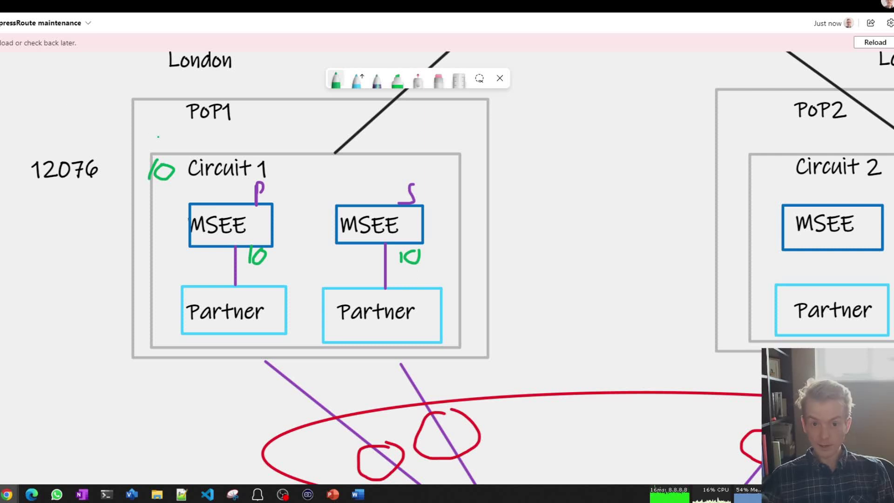
pyautogui.moveTo(206, 205); pyautogui.dragTo(230, 243)
pyautogui.moveTo(239, 212); pyautogui.dragTo(202, 247)
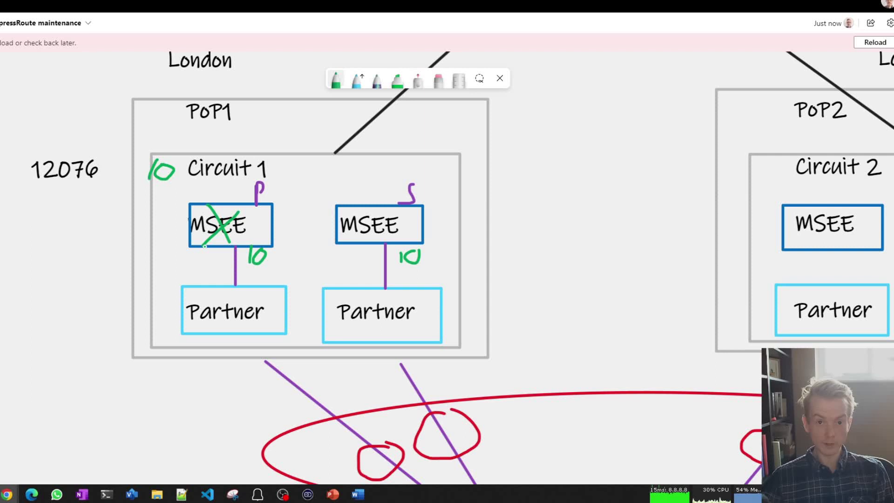
# Arrow and circle the ExpressRoute Gateway in green, and draw a box linked to Circuits 1 and 2
pyautogui.scroll(-3, 205, 246)
pyautogui.scroll(-2, 699, 182)
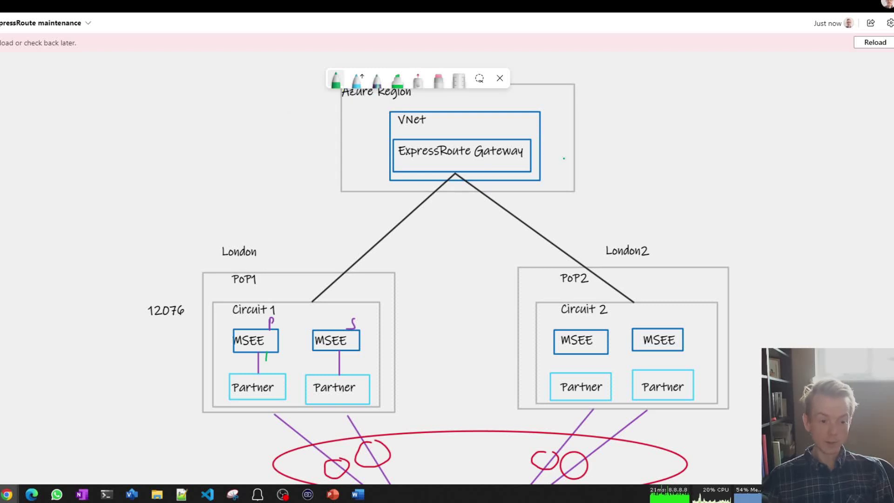
pyautogui.moveTo(566, 151); pyautogui.dragTo(525, 160)
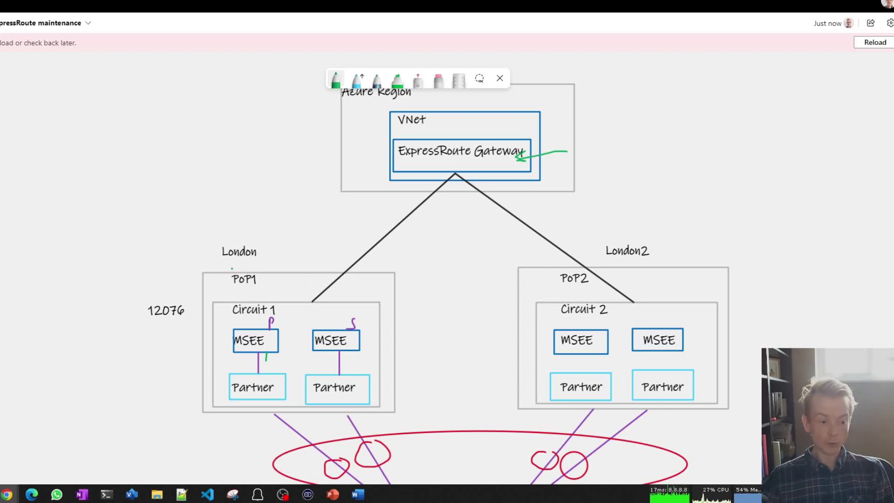
pyautogui.moveTo(242, 82)
pyautogui.mouseDown()
pyautogui.moveTo(279, 176)
pyautogui.moveTo(239, 83)
pyautogui.mouseUp()
pyautogui.moveTo(275, 177); pyautogui.dragTo(312, 302)
pyautogui.moveTo(275, 177); pyautogui.dragTo(623, 301)
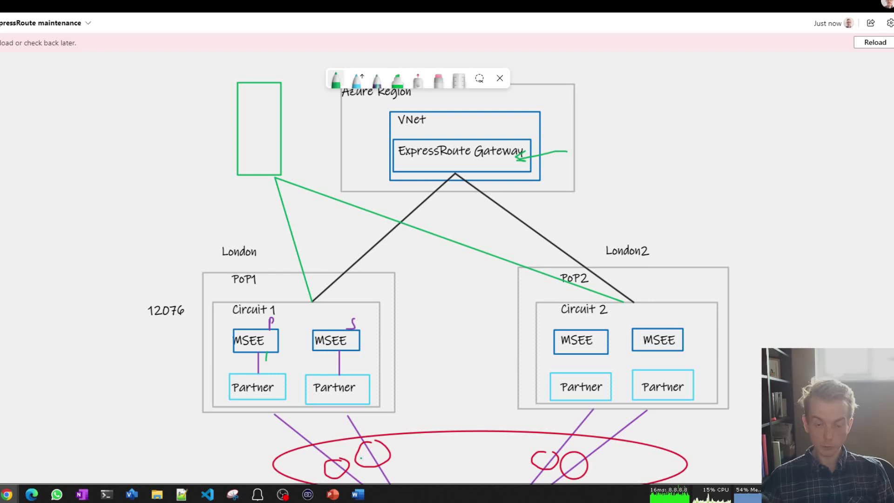
pyautogui.moveTo(489, 143)
pyautogui.mouseDown()
pyautogui.moveTo(409, 158)
pyautogui.moveTo(498, 137)
pyautogui.mouseUp()
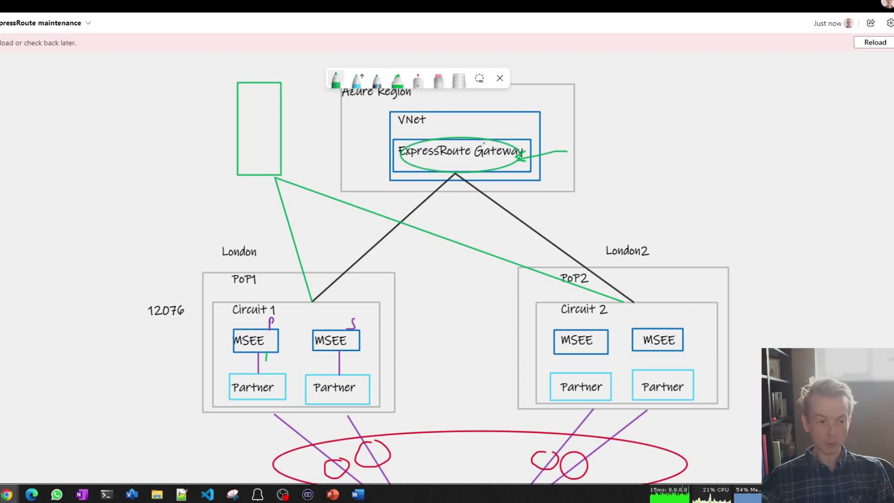
pyautogui.hotkey('alt', 'Tab')
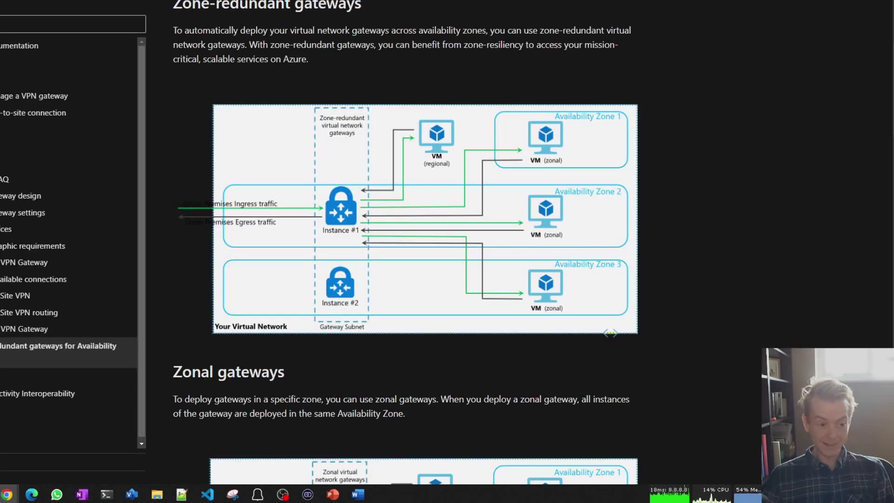
pyautogui.moveTo(173, 5); pyautogui.dragTo(339, 4)
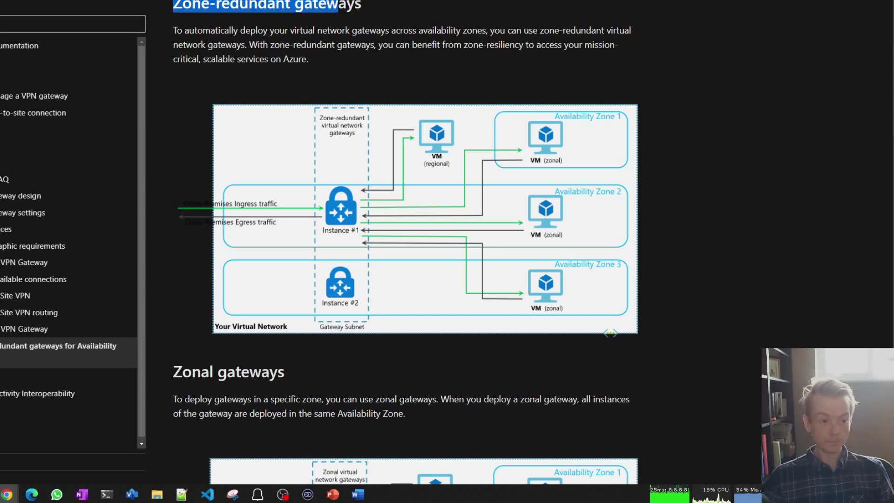
pyautogui.hotkey('alt', 'Tab')
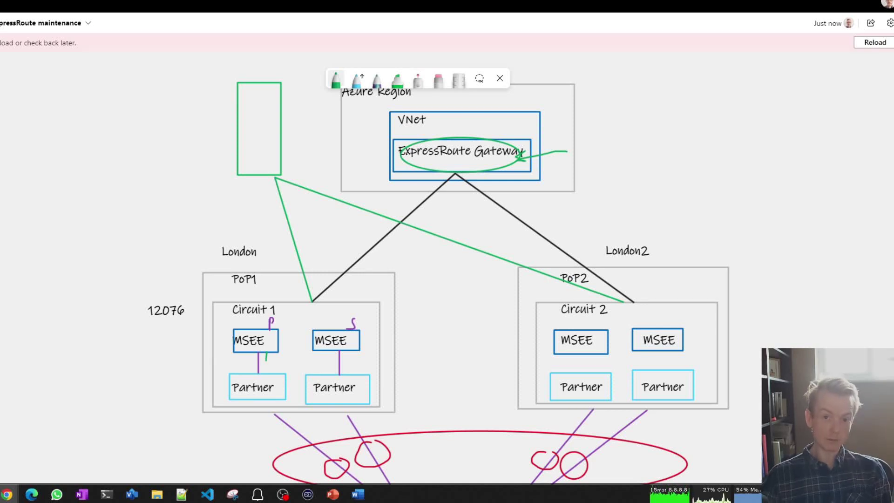
pyautogui.click(336, 79)
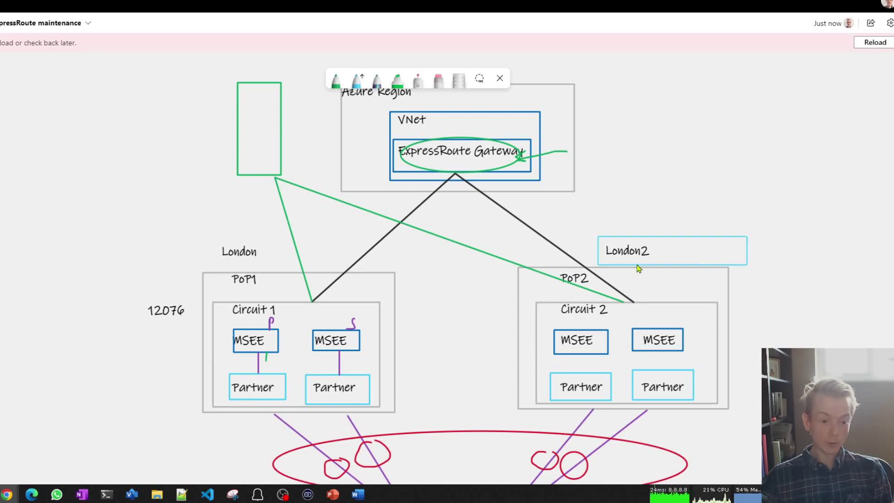